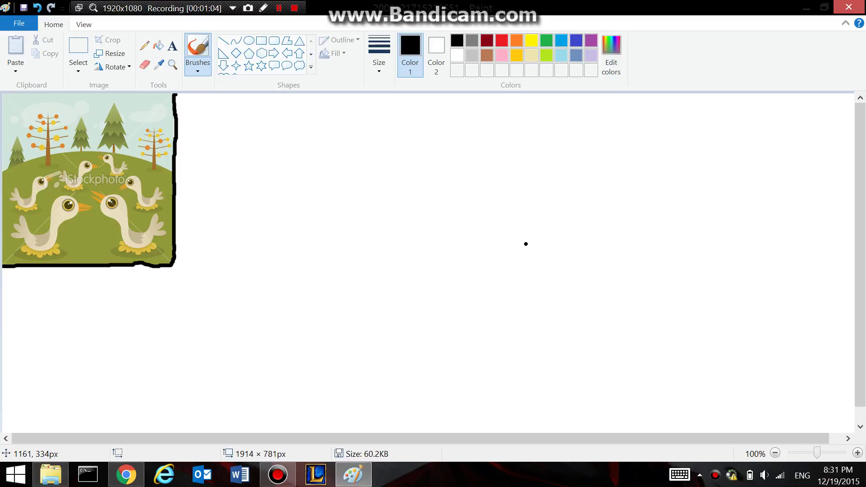
# - Draw a large black left-facing duck on the canvas with filled eye, long-necked body, tail, wing, open beak and ruffled base
pyautogui.moveTo(515, 249)
pyautogui.mouseDown()
pyautogui.moveTo(519, 274)
pyautogui.moveTo(518, 247)
pyautogui.moveTo(527, 268)
pyautogui.moveTo(514, 255)
pyautogui.moveTo(519, 269)
pyautogui.mouseUp()
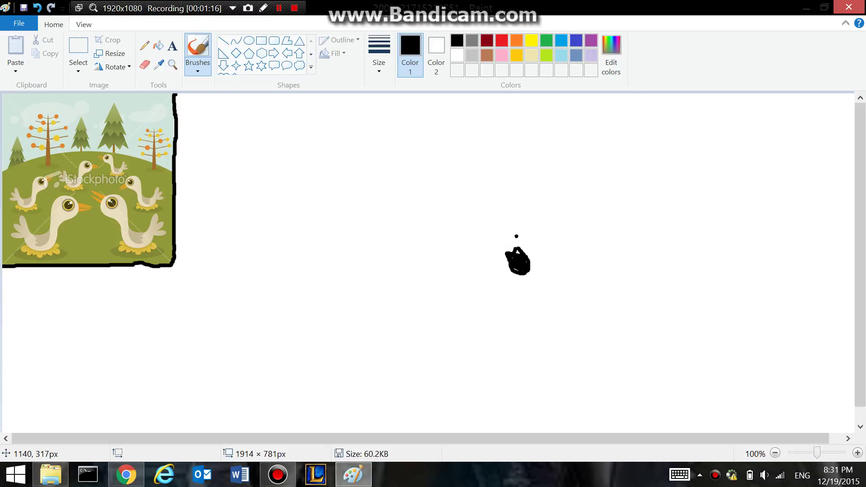
pyautogui.moveTo(510, 235)
pyautogui.mouseDown()
pyautogui.moveTo(537, 233)
pyautogui.moveTo(542, 243)
pyautogui.moveTo(540, 310)
pyautogui.moveTo(558, 347)
pyautogui.moveTo(625, 376)
pyautogui.moveTo(679, 379)
pyautogui.moveTo(703, 369)
pyautogui.moveTo(728, 333)
pyautogui.moveTo(738, 352)
pyautogui.moveTo(718, 372)
pyautogui.moveTo(747, 370)
pyautogui.moveTo(720, 383)
pyautogui.moveTo(755, 395)
pyautogui.moveTo(612, 425)
pyautogui.moveTo(546, 376)
pyautogui.moveTo(521, 294)
pyautogui.moveTo(482, 280)
pyautogui.moveTo(507, 253)
pyautogui.moveTo(520, 226)
pyautogui.mouseUp()
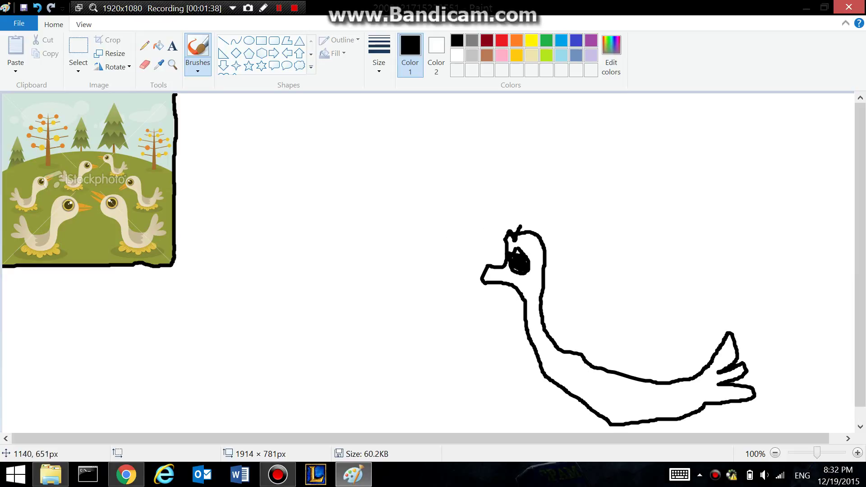
pyautogui.moveTo(606, 370)
pyautogui.mouseDown()
pyautogui.moveTo(621, 391)
pyautogui.moveTo(641, 396)
pyautogui.moveTo(650, 374)
pyautogui.moveTo(635, 394)
pyautogui.moveTo(634, 382)
pyautogui.mouseUp()
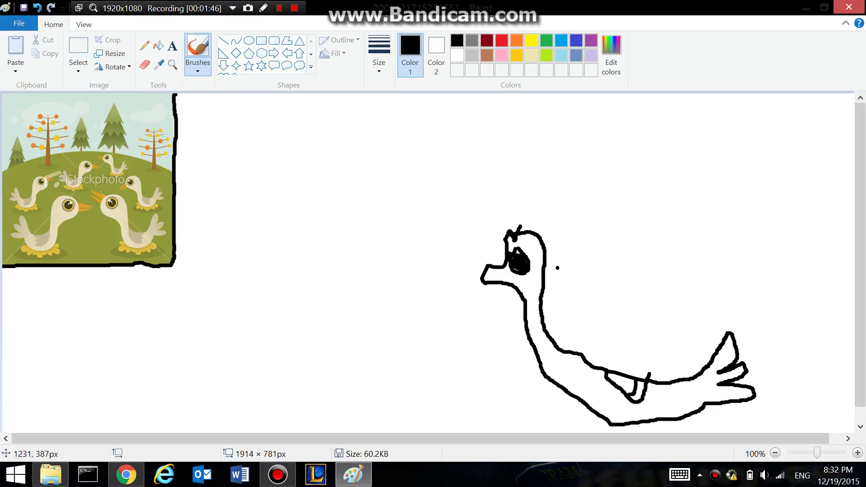
pyautogui.moveTo(488, 266)
pyautogui.mouseDown()
pyautogui.moveTo(512, 234)
pyautogui.moveTo(481, 215)
pyautogui.moveTo(494, 262)
pyautogui.moveTo(473, 241)
pyautogui.moveTo(466, 251)
pyautogui.moveTo(501, 267)
pyautogui.mouseUp()
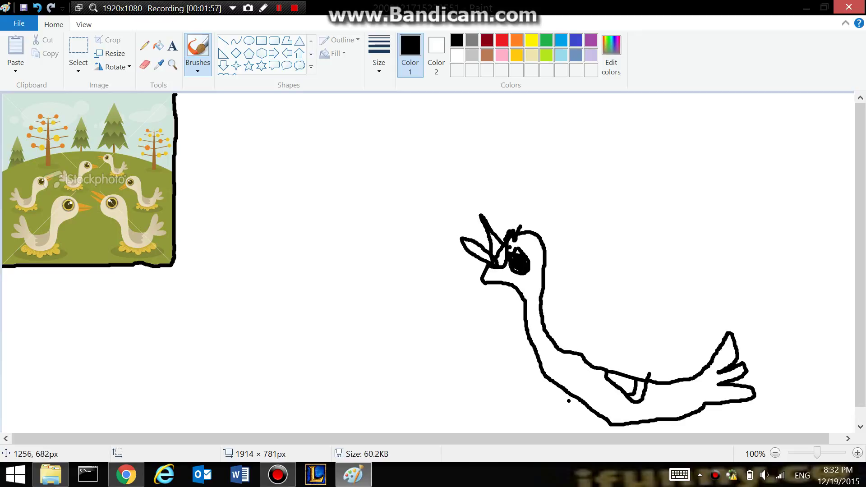
pyautogui.moveTo(550, 383)
pyautogui.mouseDown()
pyautogui.moveTo(546, 401)
pyautogui.moveTo(568, 401)
pyautogui.moveTo(557, 412)
pyautogui.moveTo(617, 431)
pyautogui.moveTo(674, 413)
pyautogui.mouseUp()
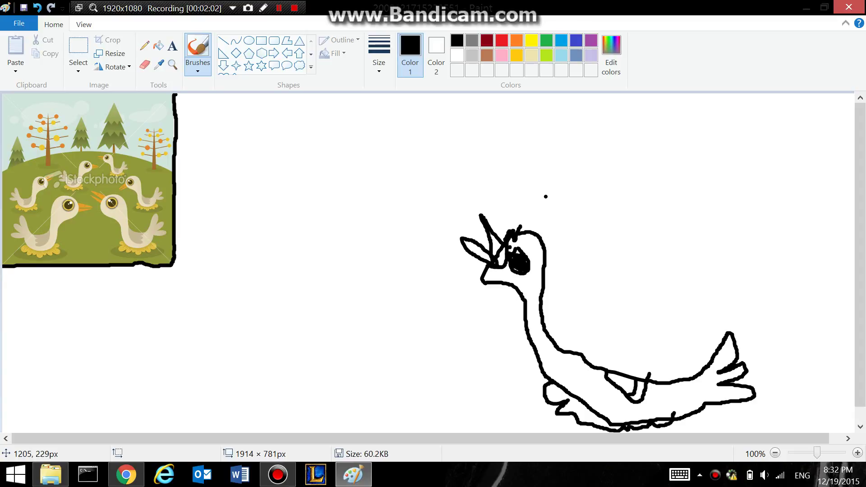
# - Draw a medium left-facing duck above the large one, with beak, oval eye, curved body, tail, wing and jagged base
pyautogui.moveTo(560, 184)
pyautogui.mouseDown()
pyautogui.moveTo(580, 170)
pyautogui.moveTo(597, 180)
pyautogui.moveTo(603, 225)
pyautogui.moveTo(614, 233)
pyautogui.moveTo(629, 237)
pyautogui.moveTo(648, 199)
pyautogui.moveTo(672, 210)
pyautogui.moveTo(660, 229)
pyautogui.moveTo(680, 219)
pyautogui.moveTo(675, 238)
pyautogui.moveTo(693, 240)
pyautogui.moveTo(654, 247)
pyautogui.moveTo(650, 256)
pyautogui.moveTo(615, 258)
pyautogui.moveTo(580, 229)
pyautogui.moveTo(580, 199)
pyautogui.moveTo(561, 184)
pyautogui.moveTo(584, 177)
pyautogui.moveTo(578, 191)
pyautogui.moveTo(578, 180)
pyautogui.moveTo(585, 194)
pyautogui.moveTo(558, 186)
pyautogui.mouseUp()
pyautogui.click(584, 183)
pyautogui.hotkey('ctrl', 'z')
pyautogui.click(584, 177)
pyautogui.hotkey('ctrl', 'z')
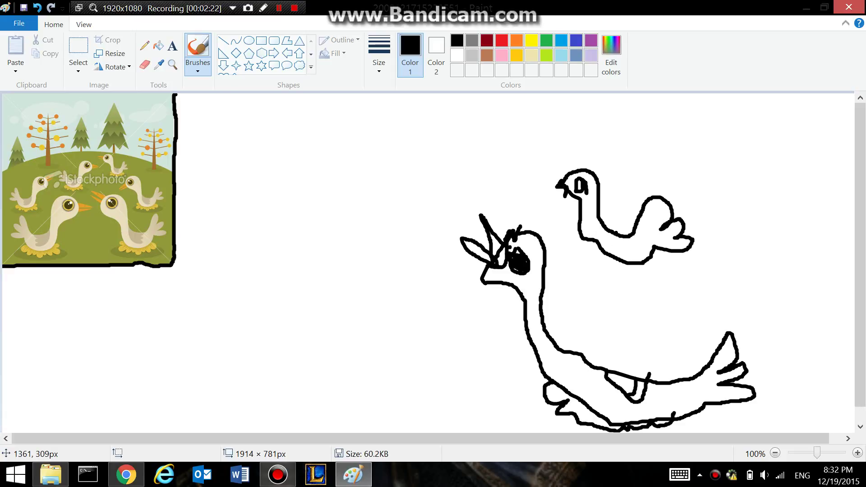
pyautogui.moveTo(617, 232)
pyautogui.mouseDown()
pyautogui.moveTo(623, 244)
pyautogui.moveTo(634, 238)
pyautogui.mouseUp()
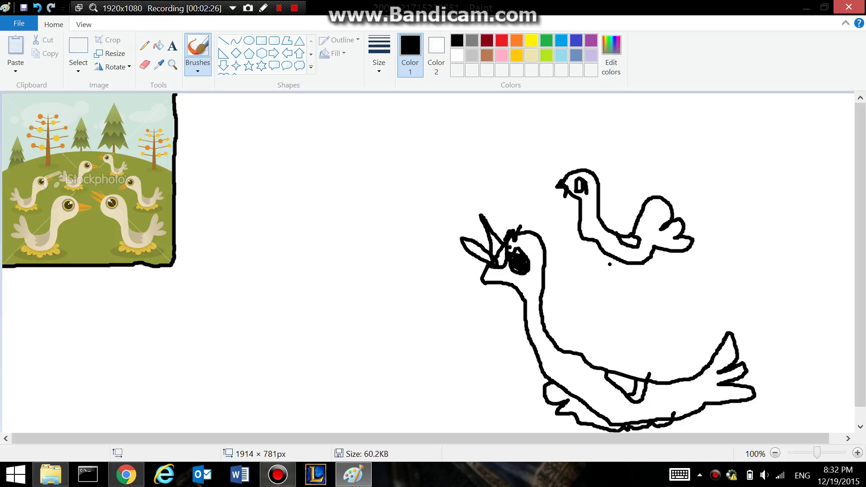
pyautogui.moveTo(589, 246)
pyautogui.mouseDown()
pyautogui.moveTo(582, 261)
pyautogui.moveTo(590, 249)
pyautogui.moveTo(619, 267)
pyautogui.moveTo(652, 252)
pyautogui.mouseUp()
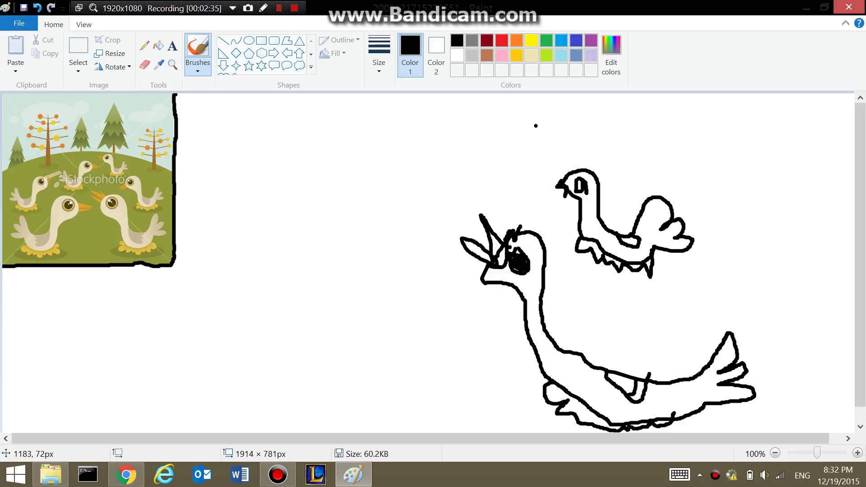
# - Draw a small left-facing duck just above the medium one's head, with tail, eye, wide-open beak and base
pyautogui.moveTo(544, 122)
pyautogui.mouseDown()
pyautogui.moveTo(566, 128)
pyautogui.moveTo(569, 145)
pyautogui.moveTo(588, 156)
pyautogui.moveTo(618, 134)
pyautogui.moveTo(617, 153)
pyautogui.moveTo(598, 168)
pyautogui.moveTo(540, 154)
pyautogui.moveTo(556, 139)
pyautogui.moveTo(592, 159)
pyautogui.mouseUp()
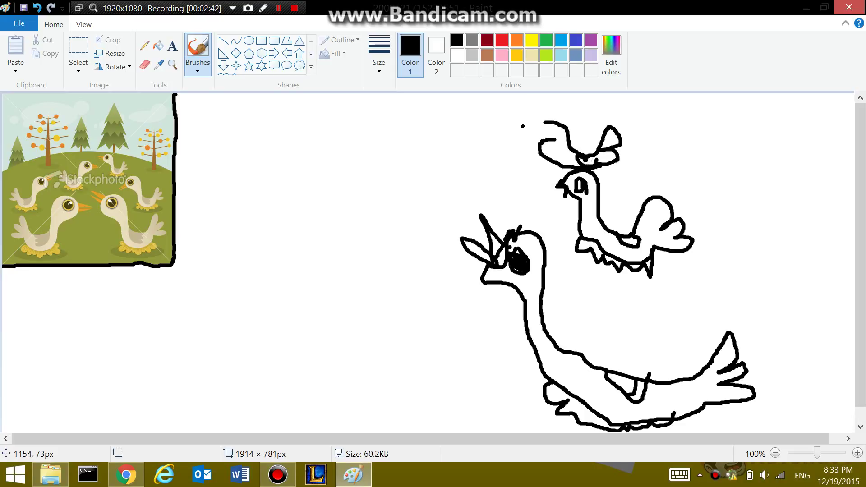
pyautogui.moveTo(548, 118)
pyautogui.mouseDown()
pyautogui.moveTo(531, 122)
pyautogui.moveTo(535, 138)
pyautogui.moveTo(557, 116)
pyautogui.moveTo(559, 129)
pyautogui.mouseUp()
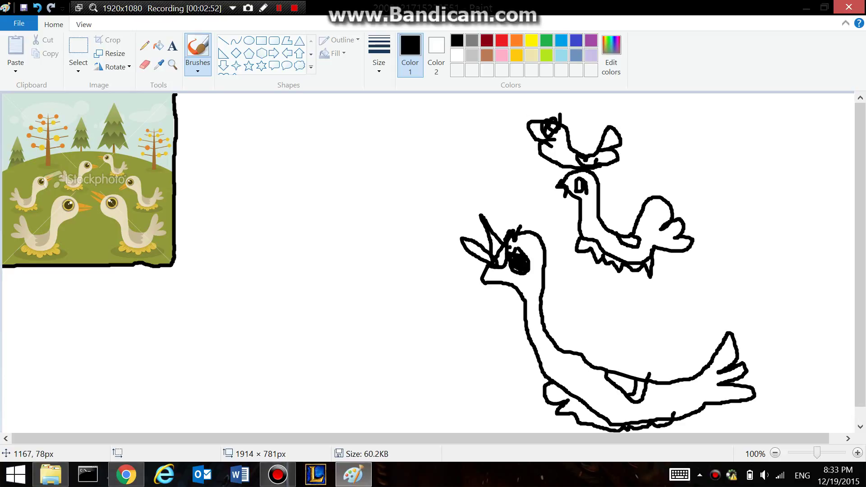
pyautogui.moveTo(530, 125)
pyautogui.mouseDown()
pyautogui.moveTo(510, 117)
pyautogui.moveTo(527, 138)
pyautogui.moveTo(537, 124)
pyautogui.moveTo(505, 144)
pyautogui.moveTo(537, 151)
pyautogui.mouseUp()
pyautogui.hotkey('ctrl', 'z')
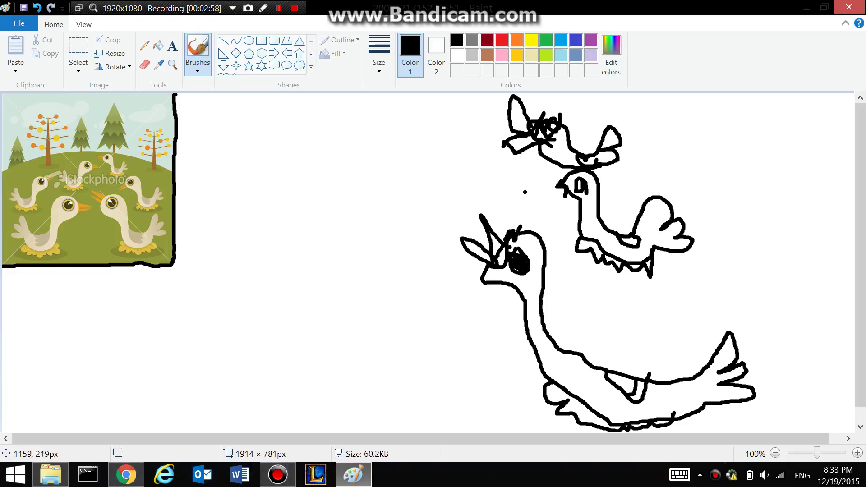
pyautogui.moveTo(546, 167)
pyautogui.mouseDown()
pyautogui.moveTo(588, 173)
pyautogui.moveTo(550, 162)
pyautogui.mouseUp()
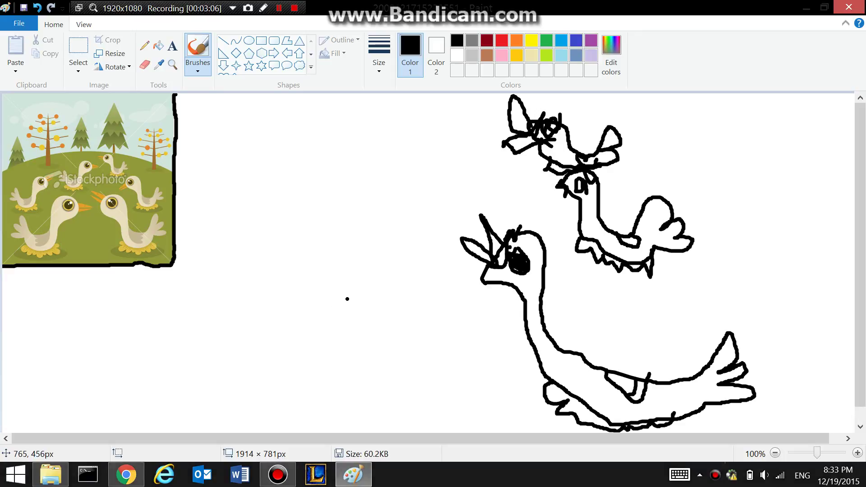
# - Draw a right-facing duck opposite the large one, with pointed beak, three-feathered tail, round eye, wing and scalloped base
pyautogui.moveTo(350, 264)
pyautogui.mouseDown()
pyautogui.moveTo(366, 272)
pyautogui.moveTo(347, 283)
pyautogui.mouseUp()
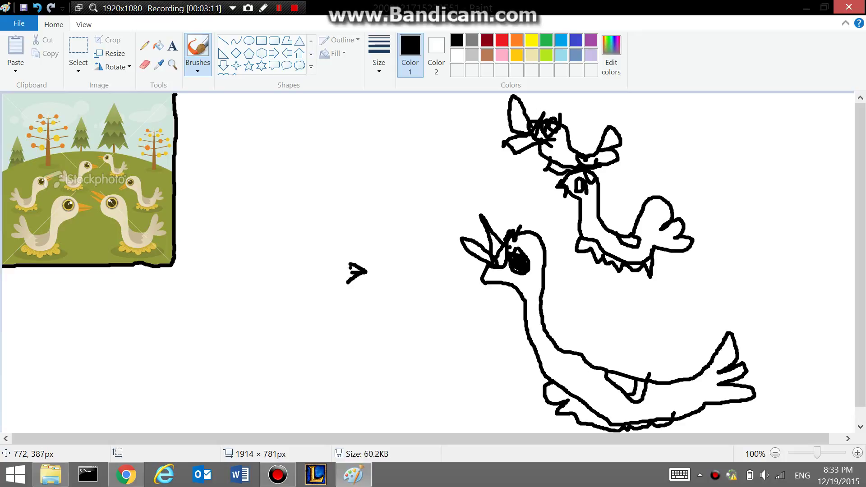
pyautogui.moveTo(351, 265)
pyautogui.mouseDown()
pyautogui.moveTo(351, 277)
pyautogui.moveTo(338, 249)
pyautogui.moveTo(319, 260)
pyautogui.moveTo(316, 318)
pyautogui.moveTo(276, 324)
pyautogui.moveTo(261, 295)
pyautogui.moveTo(246, 302)
pyautogui.moveTo(258, 321)
pyautogui.moveTo(229, 322)
pyautogui.moveTo(266, 332)
pyautogui.moveTo(225, 344)
pyautogui.moveTo(274, 348)
pyautogui.moveTo(297, 381)
pyautogui.moveTo(335, 376)
pyautogui.moveTo(352, 362)
pyautogui.moveTo(363, 331)
pyautogui.moveTo(347, 293)
pyautogui.mouseUp()
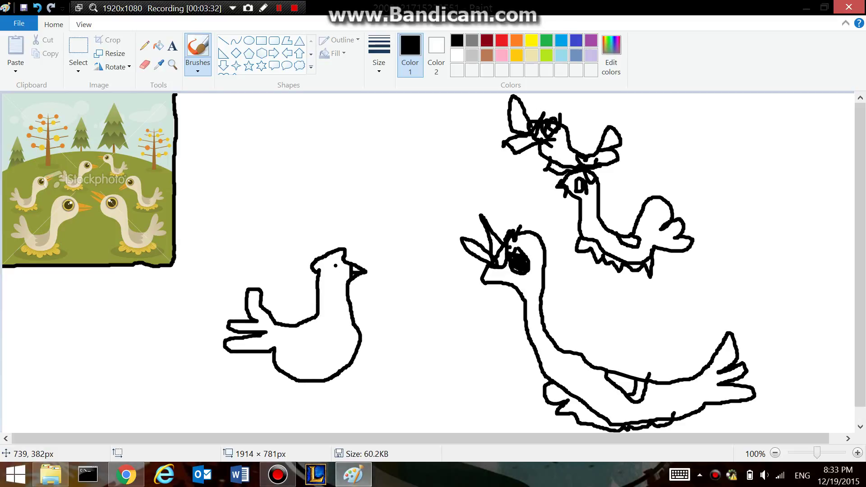
pyautogui.moveTo(337, 266)
pyautogui.mouseDown()
pyautogui.moveTo(328, 268)
pyautogui.moveTo(334, 282)
pyautogui.moveTo(339, 264)
pyautogui.moveTo(327, 275)
pyautogui.mouseUp()
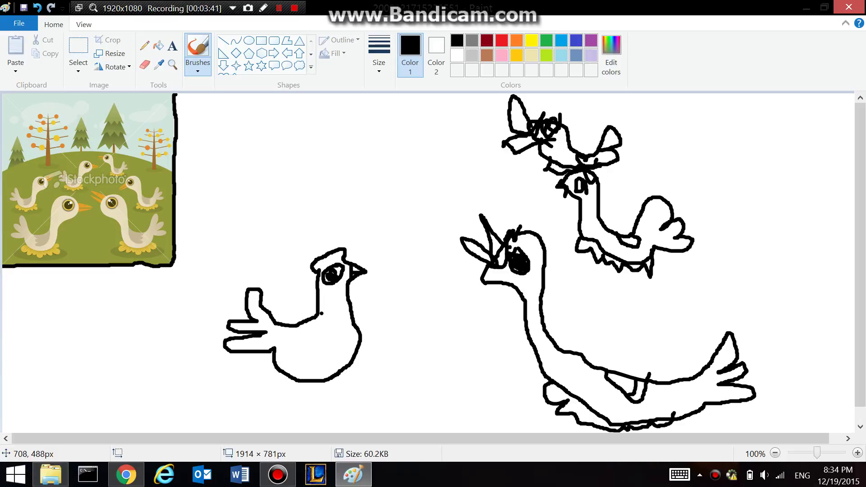
pyautogui.moveTo(319, 316)
pyautogui.mouseDown()
pyautogui.moveTo(322, 333)
pyautogui.moveTo(295, 348)
pyautogui.moveTo(283, 327)
pyautogui.moveTo(303, 323)
pyautogui.mouseUp()
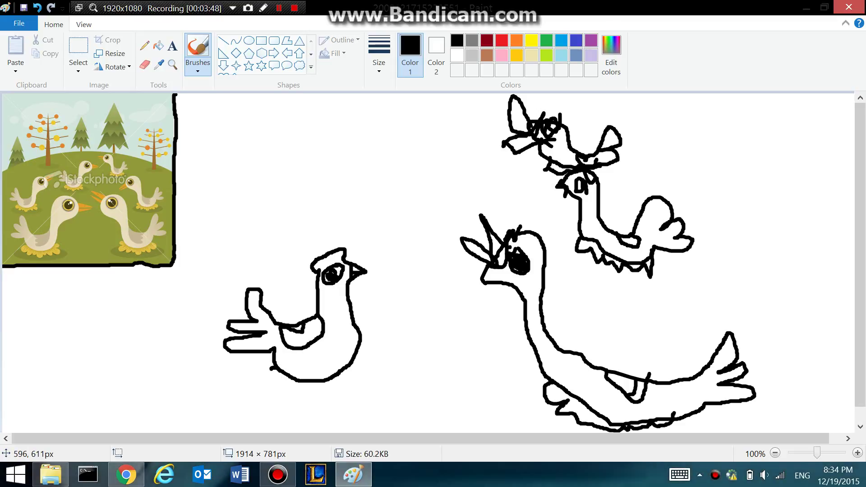
pyautogui.moveTo(271, 369)
pyautogui.mouseDown()
pyautogui.moveTo(300, 389)
pyautogui.moveTo(328, 385)
pyautogui.moveTo(359, 369)
pyautogui.moveTo(364, 354)
pyautogui.moveTo(354, 350)
pyautogui.mouseUp()
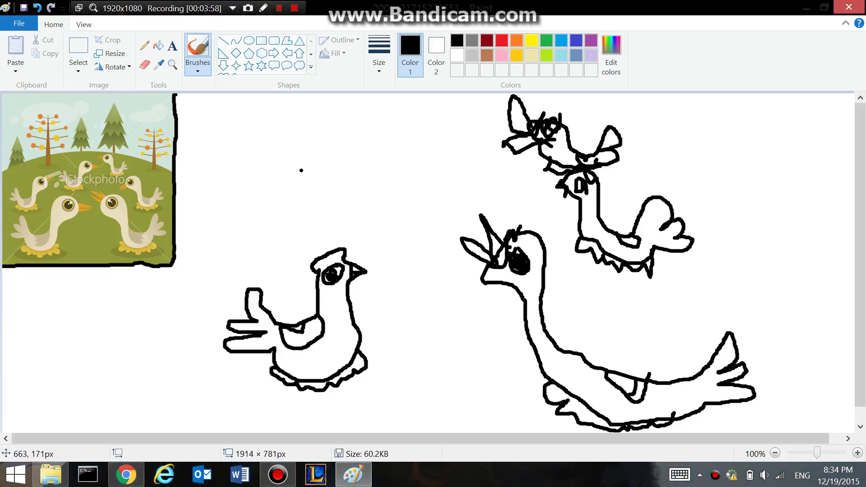
# - Draw a second right-facing duck above the first, with open beak, eye, slanted body, spiky tail, wing and base
pyautogui.moveTo(302, 177); pyautogui.dragTo(327, 179)
pyautogui.moveTo(310, 189)
pyautogui.mouseDown()
pyautogui.moveTo(287, 247)
pyautogui.moveTo(263, 263)
pyautogui.moveTo(258, 279)
pyautogui.moveTo(248, 272)
pyautogui.moveTo(218, 284)
pyautogui.moveTo(197, 268)
pyautogui.moveTo(187, 232)
pyautogui.moveTo(204, 244)
pyautogui.moveTo(208, 224)
pyautogui.moveTo(216, 246)
pyautogui.moveTo(238, 238)
pyautogui.moveTo(269, 187)
pyautogui.moveTo(270, 161)
pyautogui.moveTo(290, 157)
pyautogui.moveTo(296, 173)
pyautogui.moveTo(273, 168)
pyautogui.moveTo(283, 165)
pyautogui.moveTo(291, 188)
pyautogui.moveTo(293, 177)
pyautogui.moveTo(281, 167)
pyautogui.moveTo(283, 185)
pyautogui.mouseUp()
pyautogui.hotkey('ctrl', 'z')
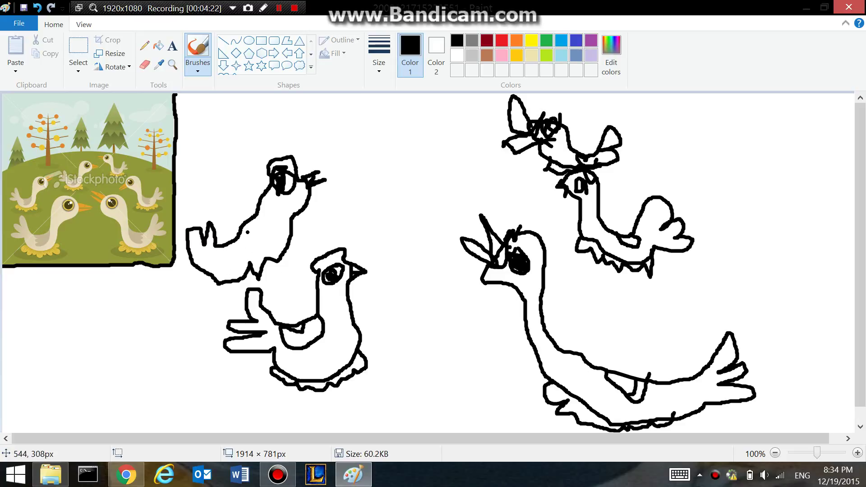
pyautogui.moveTo(248, 232)
pyautogui.mouseDown()
pyautogui.moveTo(251, 255)
pyautogui.moveTo(235, 262)
pyautogui.moveTo(222, 257)
pyautogui.moveTo(228, 230)
pyautogui.mouseUp()
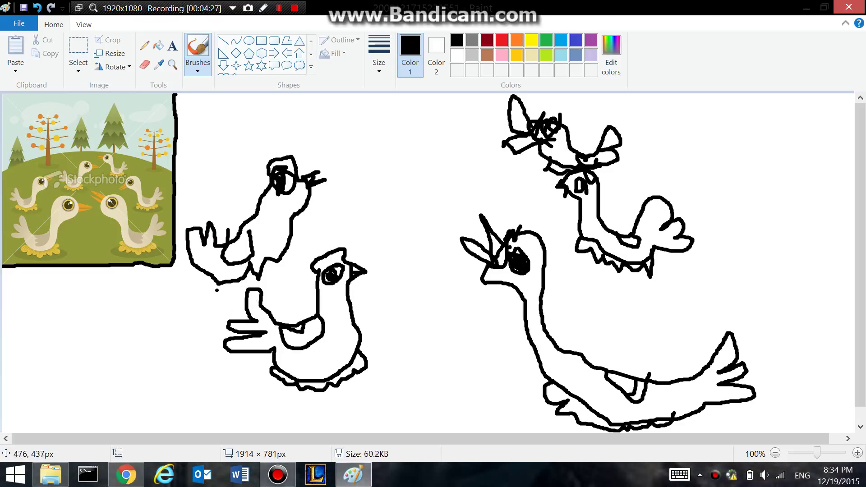
pyautogui.moveTo(206, 279)
pyautogui.mouseDown()
pyautogui.moveTo(254, 269)
pyautogui.moveTo(288, 263)
pyautogui.mouseUp()
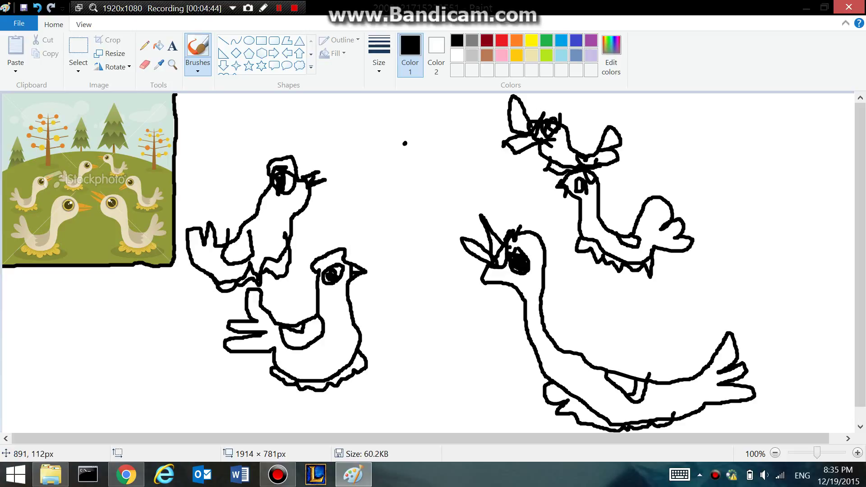
# - Draw a third right-facing duck near the canvas's upper edge, with body, tail, wing, open beak, eye and scalloped base
pyautogui.moveTo(406, 143)
pyautogui.mouseDown()
pyautogui.moveTo(379, 176)
pyautogui.moveTo(325, 156)
pyautogui.moveTo(311, 134)
pyautogui.moveTo(329, 140)
pyautogui.moveTo(326, 122)
pyautogui.moveTo(340, 134)
pyautogui.moveTo(348, 127)
pyautogui.moveTo(356, 141)
pyautogui.moveTo(371, 132)
pyautogui.moveTo(382, 141)
pyautogui.moveTo(403, 109)
pyautogui.moveTo(426, 96)
pyautogui.moveTo(439, 106)
pyautogui.moveTo(436, 143)
pyautogui.moveTo(400, 146)
pyautogui.mouseUp()
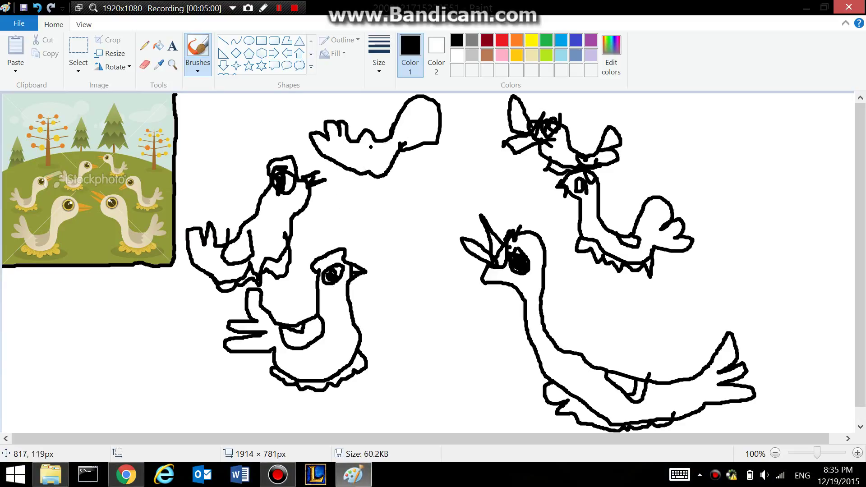
pyautogui.moveTo(360, 143)
pyautogui.mouseDown()
pyautogui.moveTo(367, 162)
pyautogui.moveTo(341, 159)
pyautogui.moveTo(345, 147)
pyautogui.mouseUp()
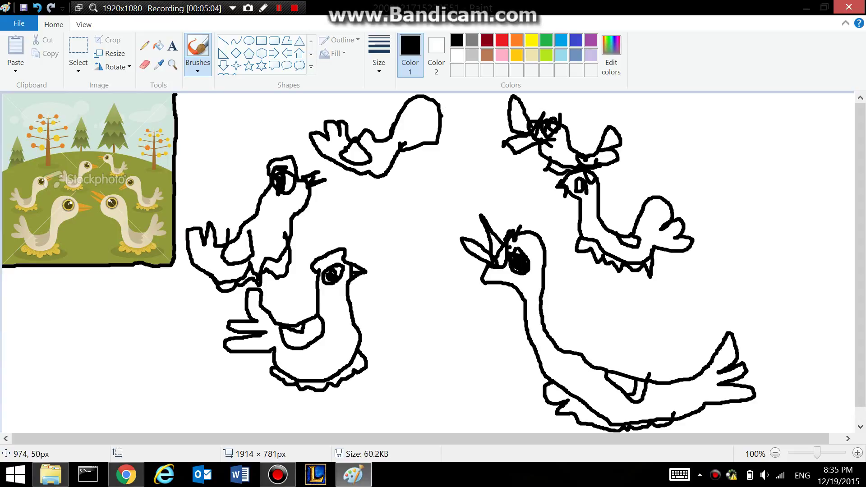
pyautogui.moveTo(439, 107)
pyautogui.mouseDown()
pyautogui.moveTo(466, 111)
pyautogui.moveTo(442, 106)
pyautogui.moveTo(465, 119)
pyautogui.moveTo(444, 119)
pyautogui.mouseUp()
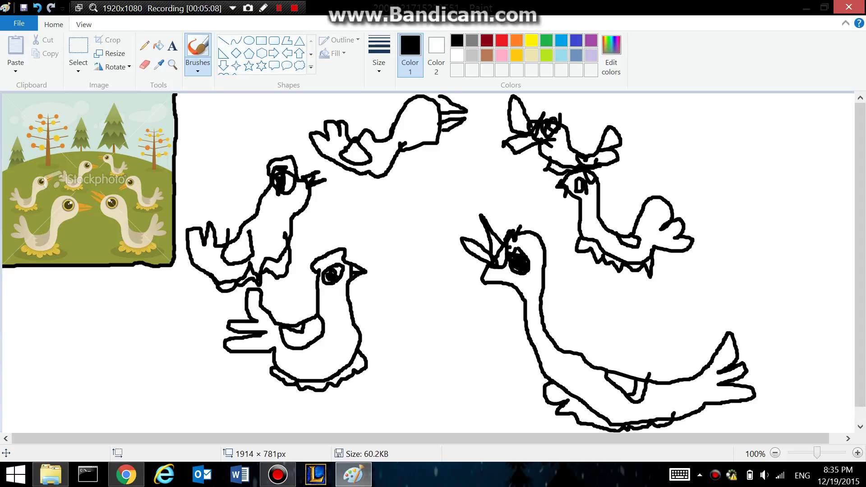
pyautogui.click(429, 114)
pyautogui.moveTo(412, 101)
pyautogui.mouseDown()
pyautogui.moveTo(424, 102)
pyautogui.moveTo(410, 110)
pyautogui.moveTo(419, 107)
pyautogui.mouseUp()
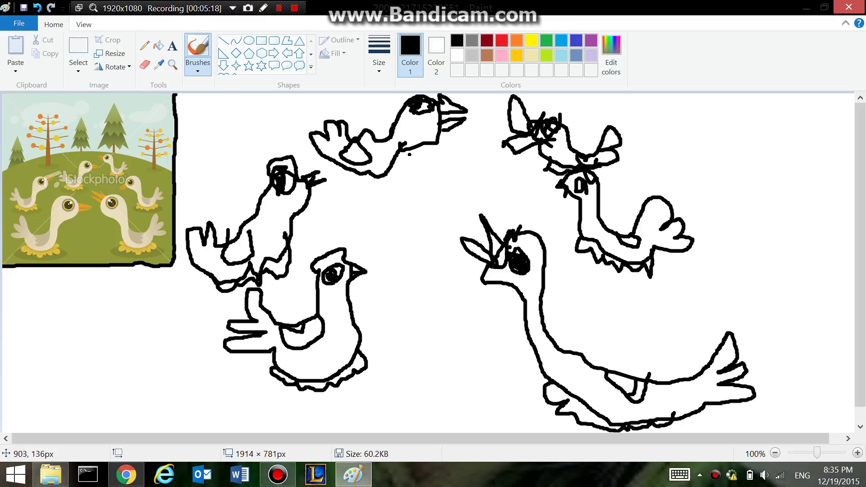
pyautogui.moveTo(326, 171)
pyautogui.mouseDown()
pyautogui.moveTo(343, 177)
pyautogui.moveTo(350, 170)
pyautogui.moveTo(362, 191)
pyautogui.moveTo(378, 192)
pyautogui.moveTo(389, 190)
pyautogui.moveTo(391, 165)
pyautogui.mouseUp()
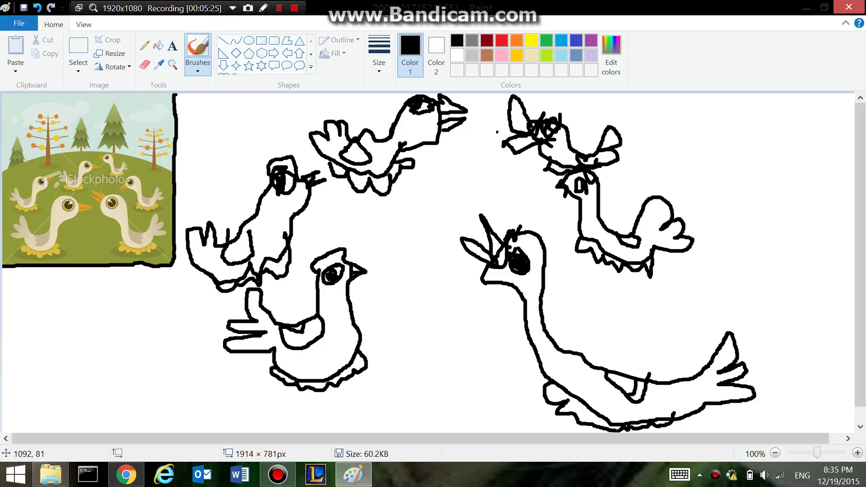
# - Draw an arrow pointing down at the large duck's tail and handwrite "The Best" beside it
pyautogui.moveTo(752, 247)
pyautogui.mouseDown()
pyautogui.moveTo(739, 310)
pyautogui.moveTo(751, 287)
pyautogui.mouseUp()
pyautogui.moveTo(733, 180); pyautogui.dragTo(745, 218)
pyautogui.moveTo(718, 181)
pyautogui.mouseDown()
pyautogui.moveTo(746, 180)
pyautogui.moveTo(762, 211)
pyautogui.moveTo(763, 185)
pyautogui.moveTo(760, 214)
pyautogui.moveTo(775, 200)
pyautogui.moveTo(778, 218)
pyautogui.moveTo(789, 203)
pyautogui.moveTo(787, 215)
pyautogui.moveTo(799, 212)
pyautogui.moveTo(776, 258)
pyautogui.moveTo(772, 235)
pyautogui.moveTo(778, 250)
pyautogui.moveTo(780, 234)
pyautogui.moveTo(803, 249)
pyautogui.moveTo(819, 243)
pyautogui.moveTo(816, 252)
pyautogui.moveTo(824, 243)
pyautogui.moveTo(827, 262)
pyautogui.mouseUp()
pyautogui.click(762, 212)
pyautogui.moveTo(811, 254); pyautogui.dragTo(842, 248)
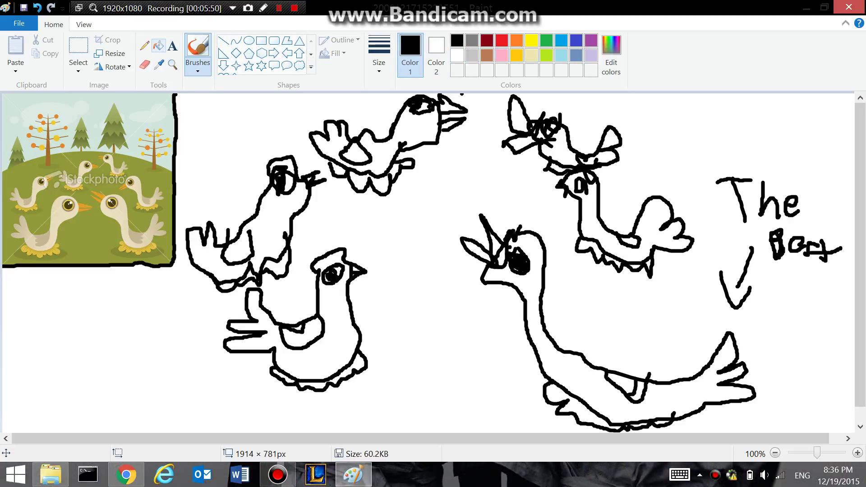
# - Fill both sections of the large duck's ruffled base with gold, undoing the accidental recolouring of its outline
pyautogui.click(159, 45)
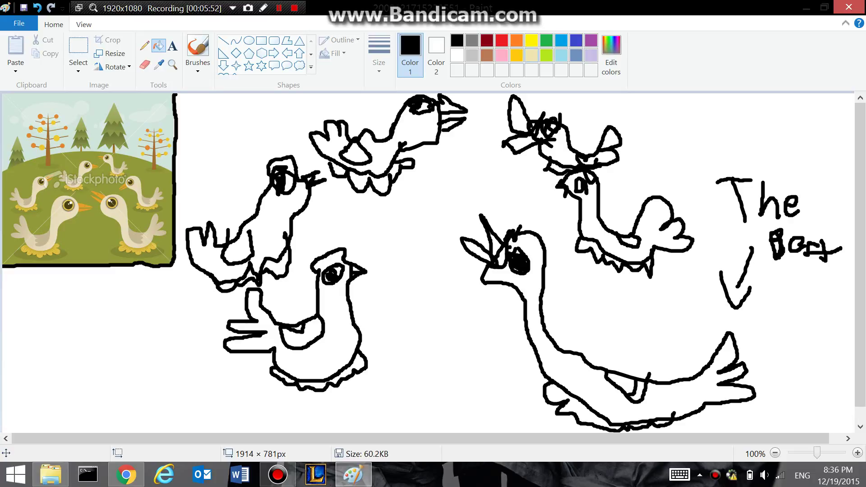
pyautogui.click(516, 55)
pyautogui.click(578, 408)
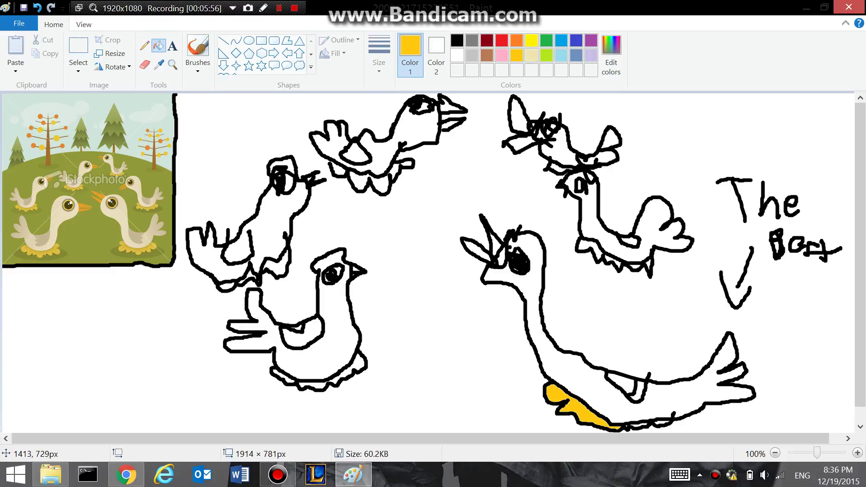
pyautogui.click(639, 423)
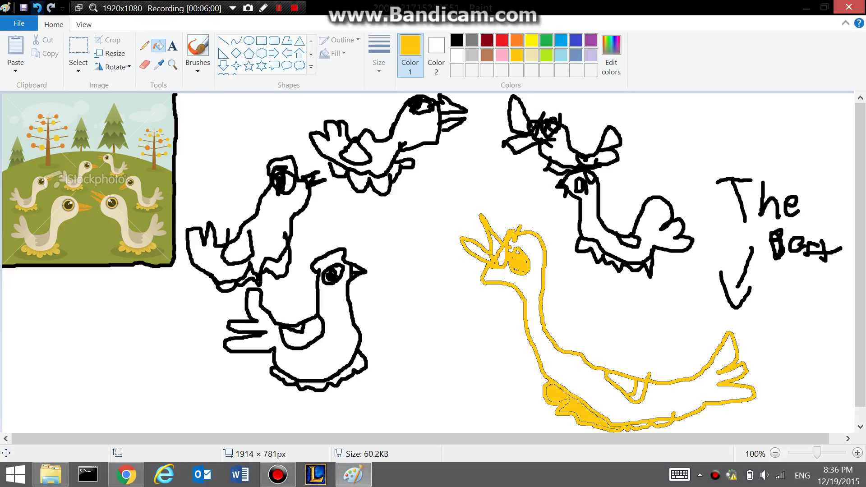
pyautogui.click(37, 8)
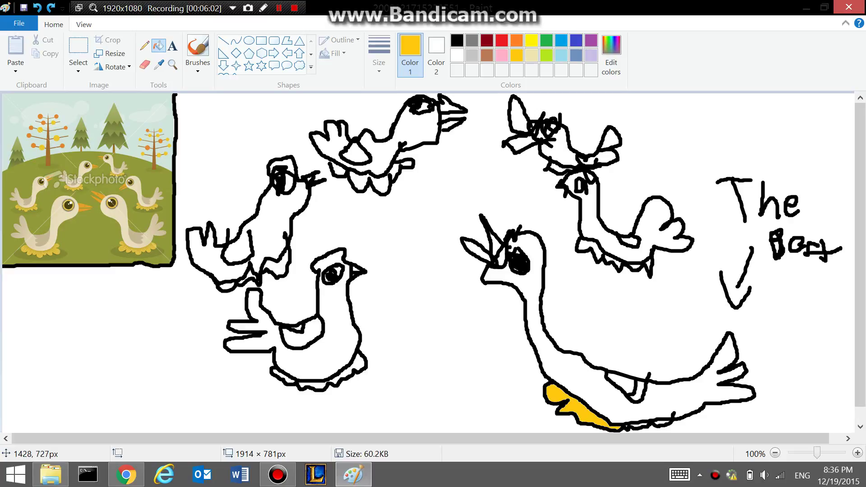
pyautogui.click(663, 424)
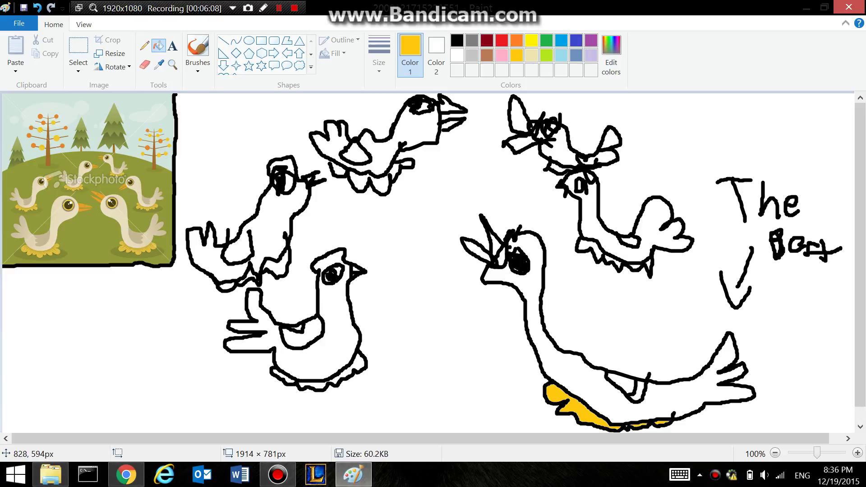
# - Fill all sections of the bases under the three right-facing ducks with gold
pyautogui.click(357, 362)
pyautogui.click(317, 387)
pyautogui.click(287, 380)
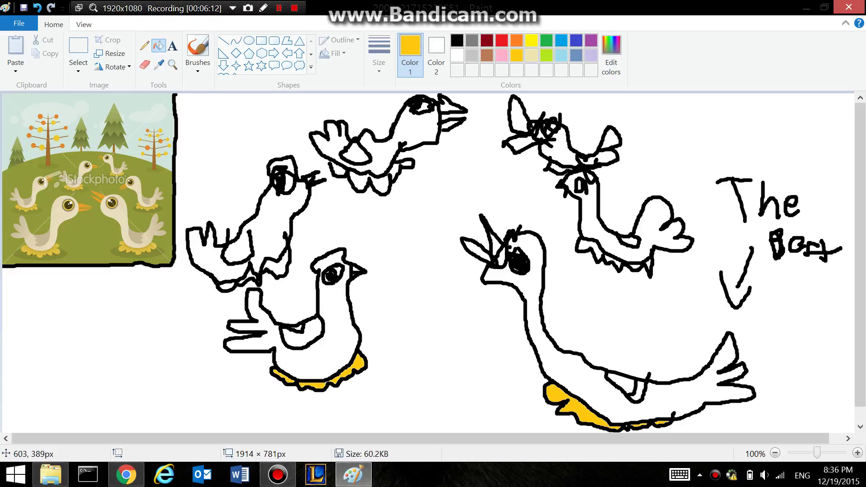
pyautogui.click(278, 266)
pyautogui.click(230, 283)
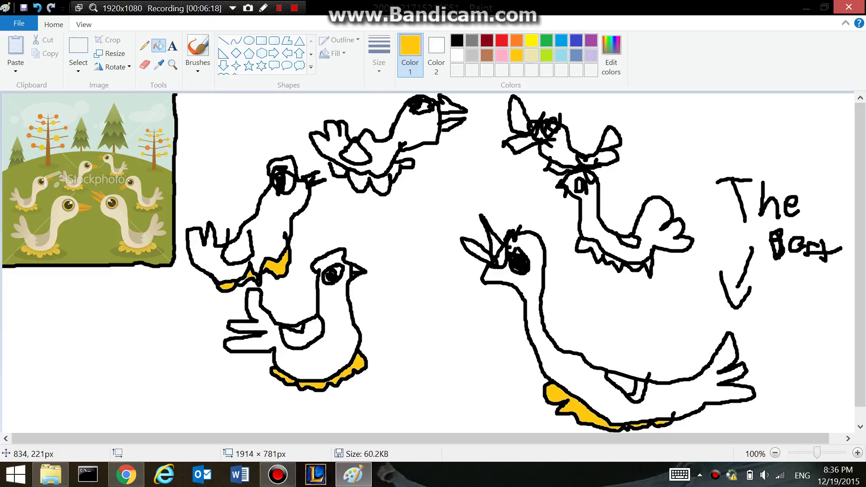
pyautogui.click(381, 185)
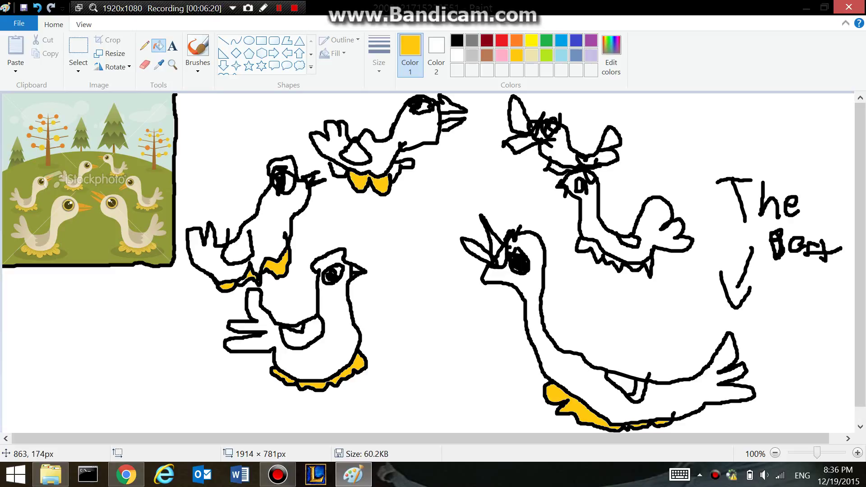
pyautogui.click(394, 172)
pyautogui.click(406, 163)
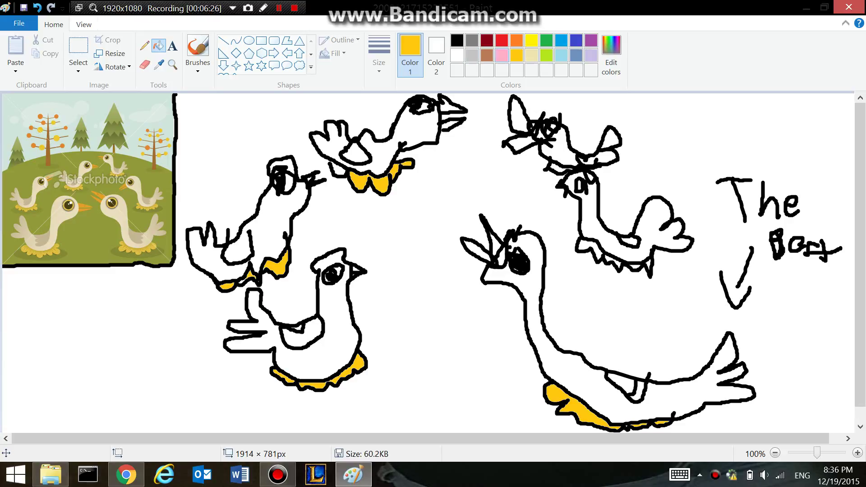
# - Fill the remaining section of the uppermost right-facing duck's base and the bases of both smaller left-facing ducks with gold
pyautogui.click(197, 50)
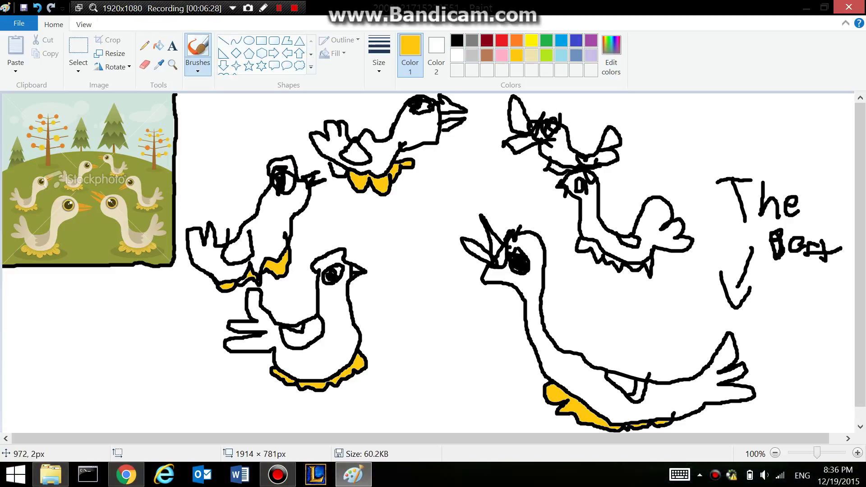
pyautogui.click(457, 40)
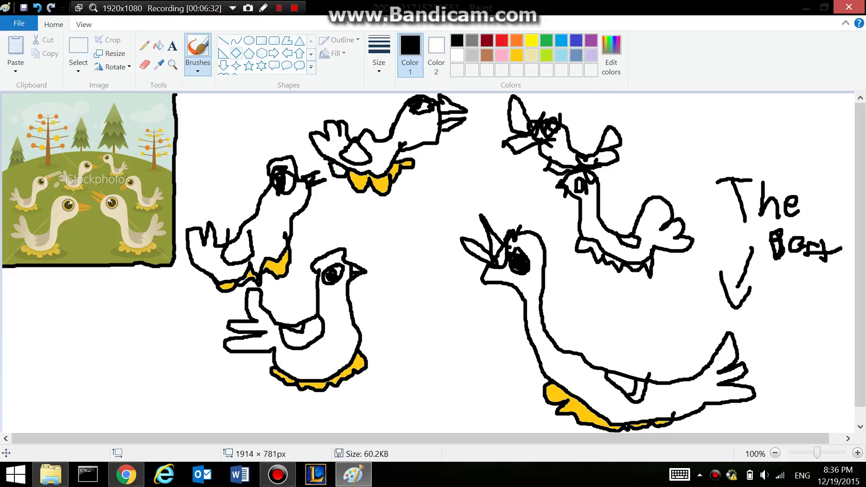
pyautogui.click(158, 46)
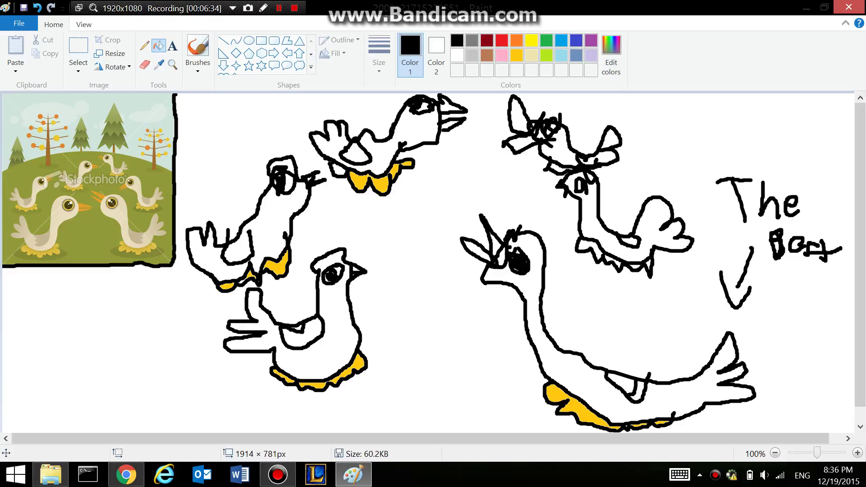
pyautogui.click(517, 55)
pyautogui.click(339, 173)
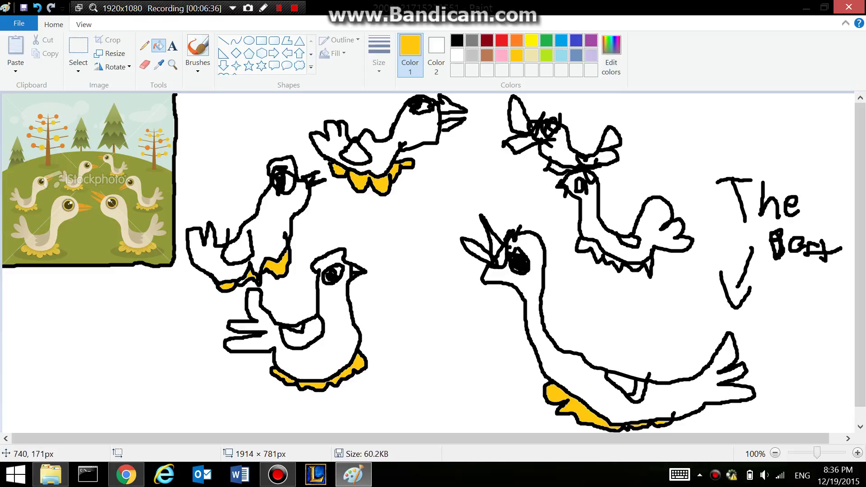
pyautogui.click(595, 248)
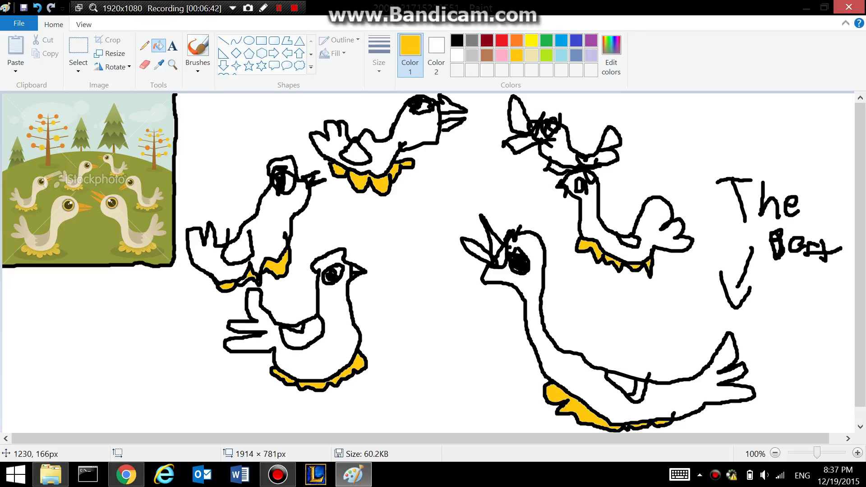
pyautogui.click(557, 169)
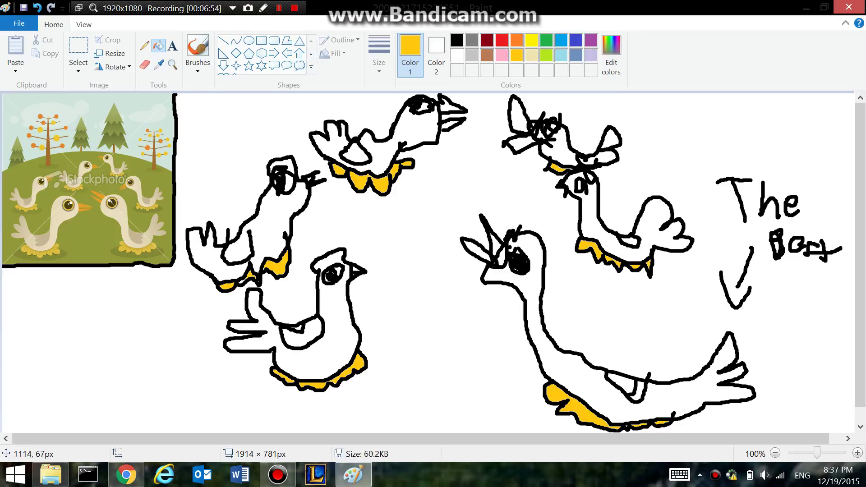
# - Fill the whole background around the ducks with green
pyautogui.click(547, 40)
pyautogui.click(641, 124)
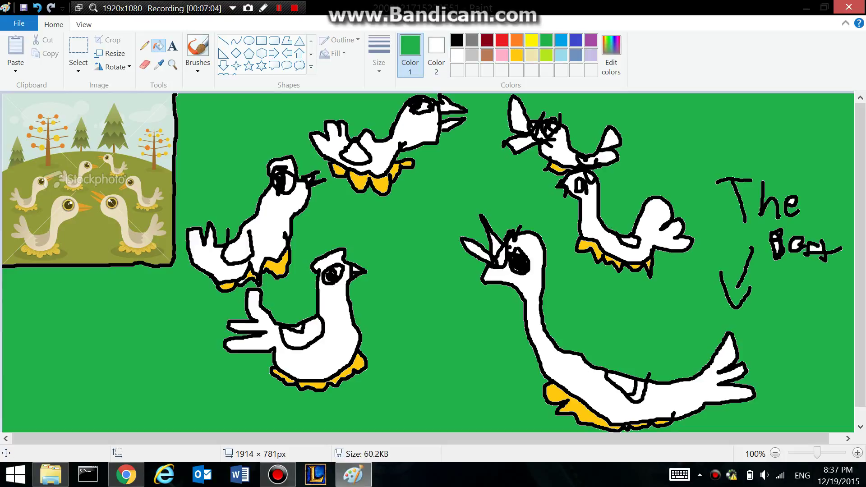
# - Fill the bodies of all six ducks with light yellow
pyautogui.click(532, 40)
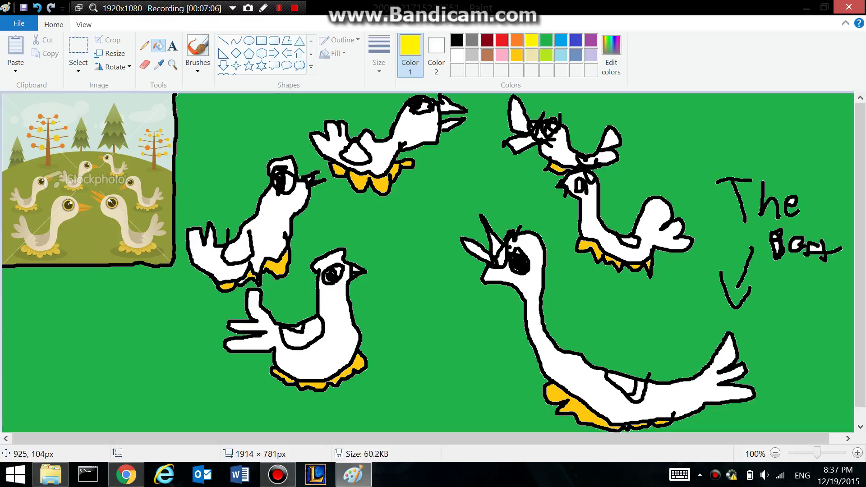
pyautogui.click(531, 55)
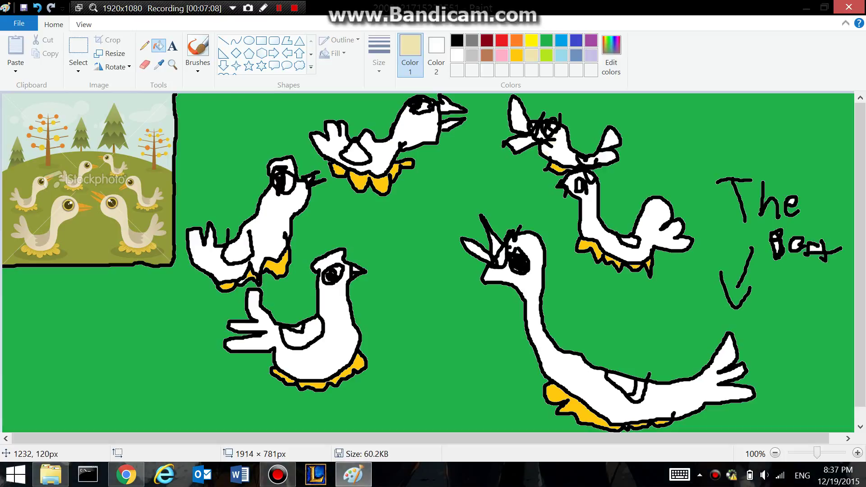
pyautogui.click(558, 148)
pyautogui.click(589, 220)
pyautogui.click(531, 284)
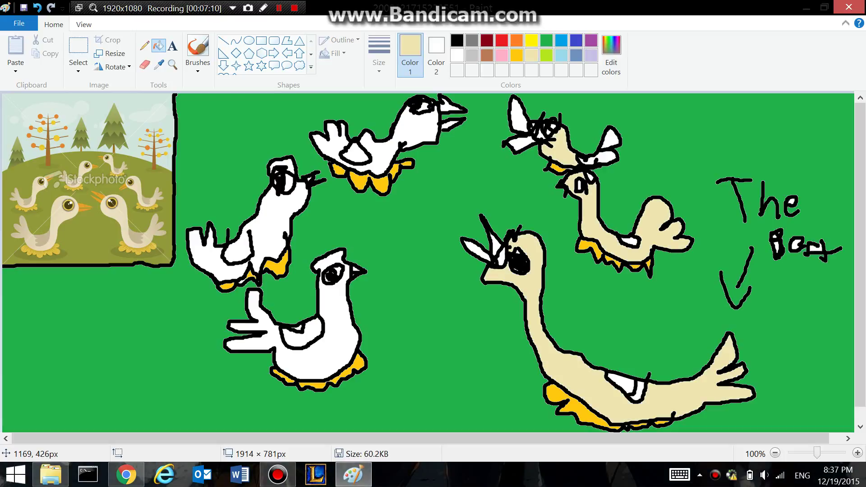
pyautogui.click(336, 336)
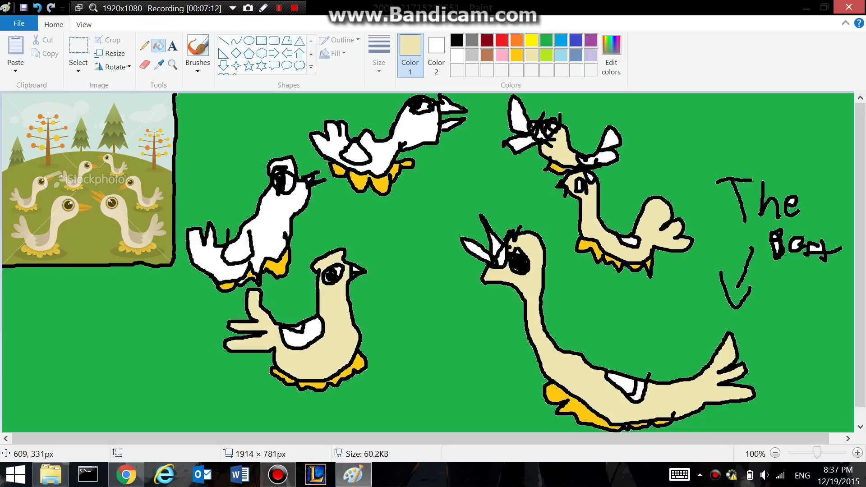
pyautogui.click(277, 243)
pyautogui.click(207, 251)
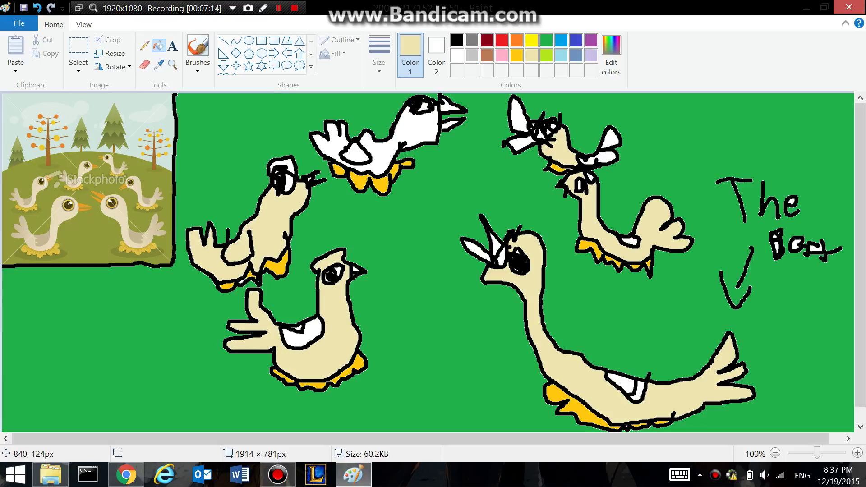
pyautogui.click(381, 150)
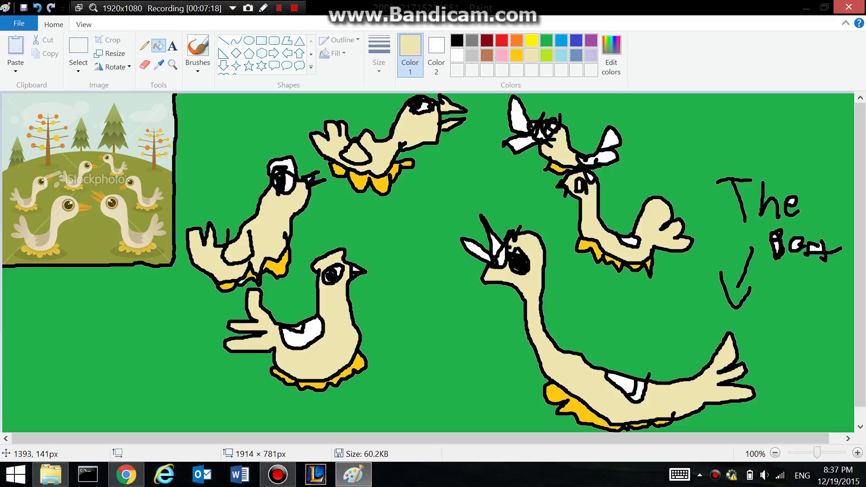
# - Fill the uppermost left-facing duck's tail and the wings of both lower ducks with light yellow, undoing an accidental outline recolouring
pyautogui.click(602, 160)
pyautogui.click(614, 136)
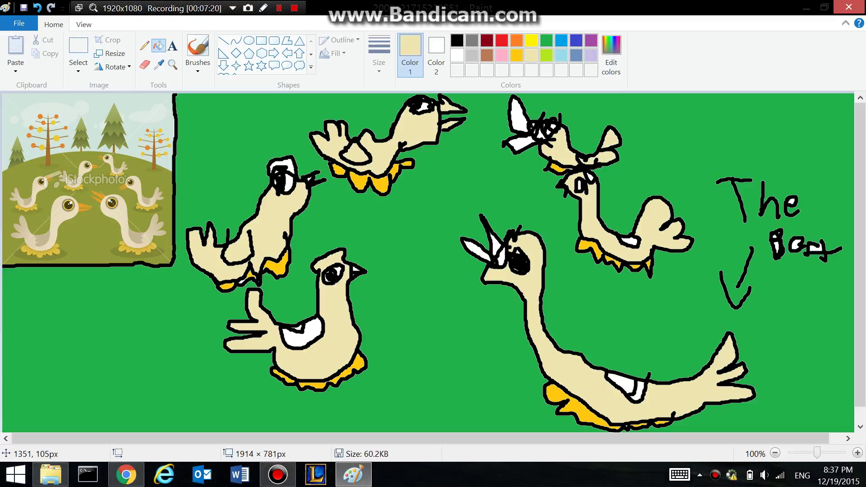
pyautogui.click(626, 385)
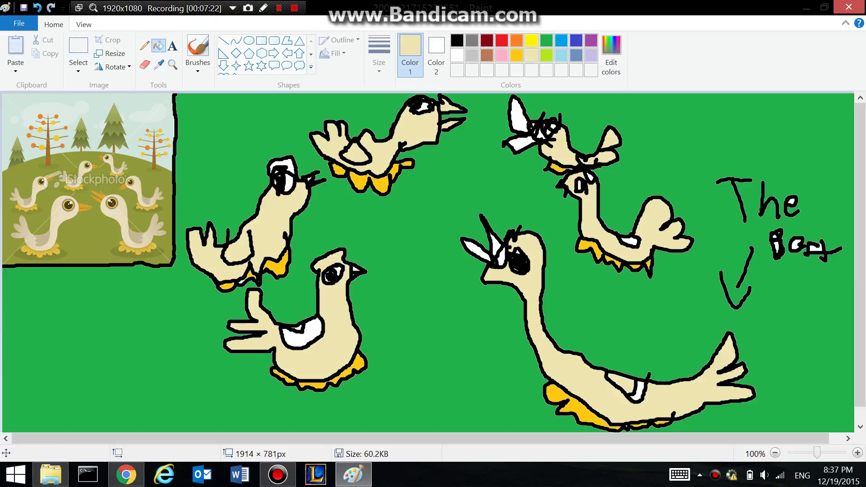
pyautogui.click(640, 393)
pyautogui.click(321, 339)
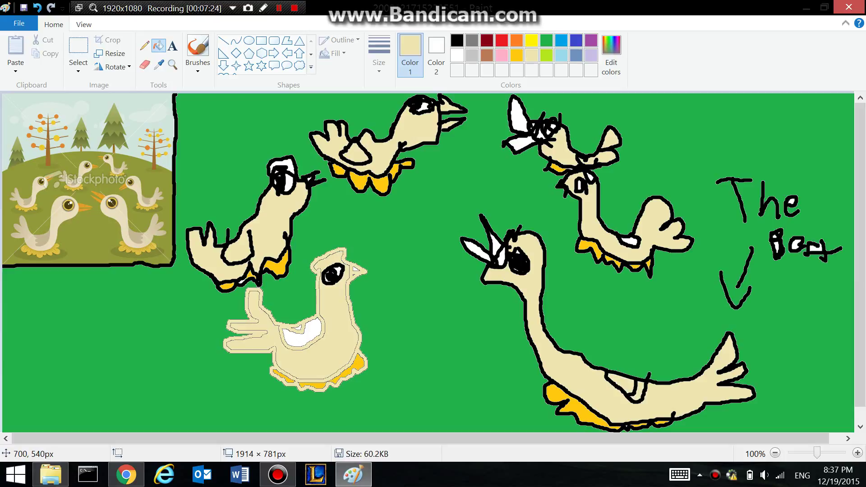
pyautogui.click(38, 7)
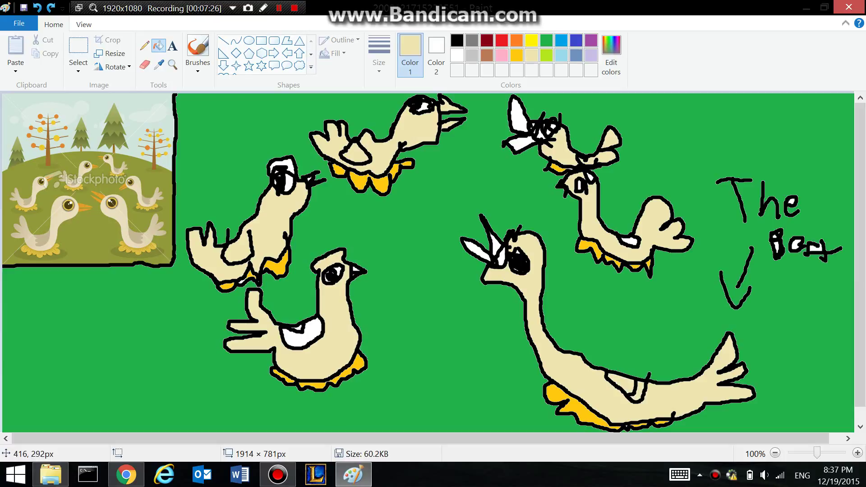
pyautogui.click(306, 341)
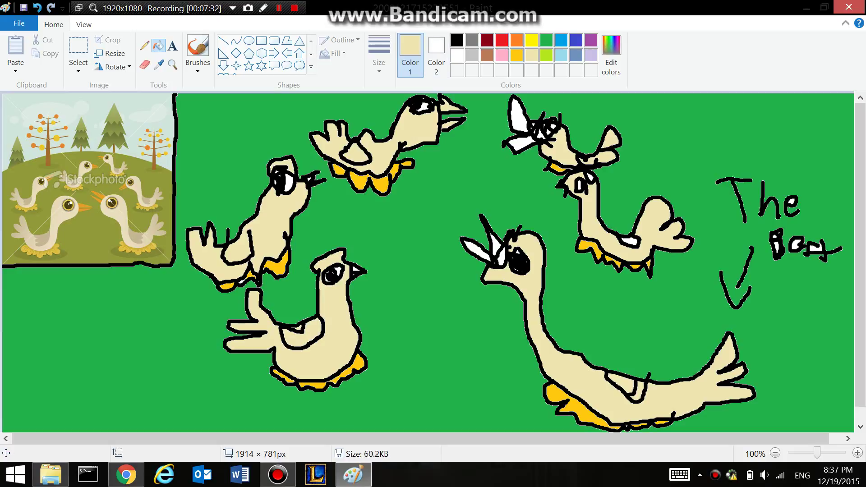
# - Fill the uppermost left-facing duck's beak, the connected outline of both smaller left-facing ducks and part of the large duck's beak with red
pyautogui.click(501, 40)
pyautogui.click(518, 118)
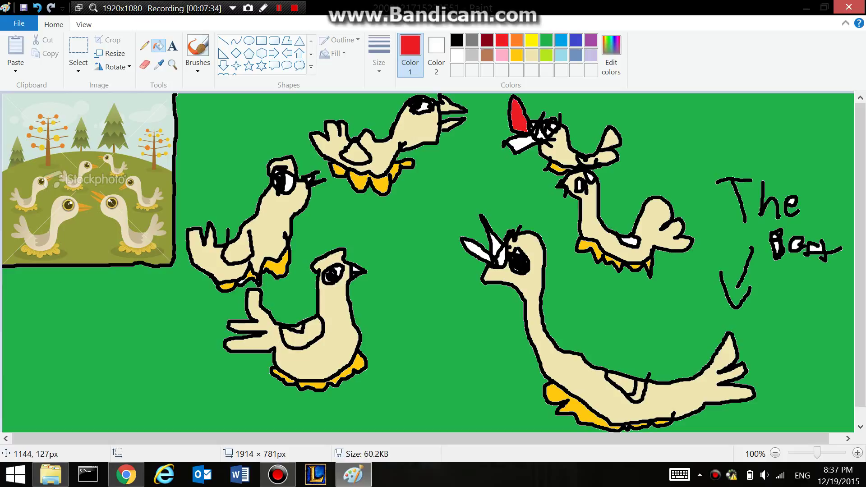
pyautogui.click(517, 146)
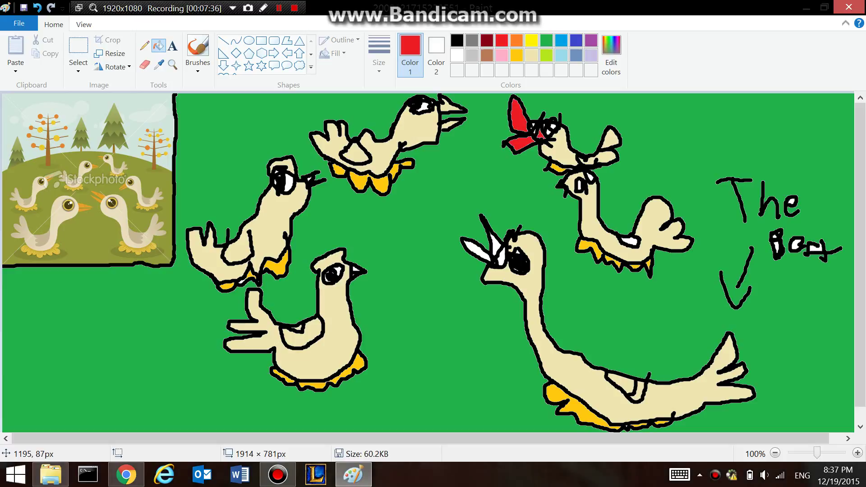
pyautogui.click(547, 131)
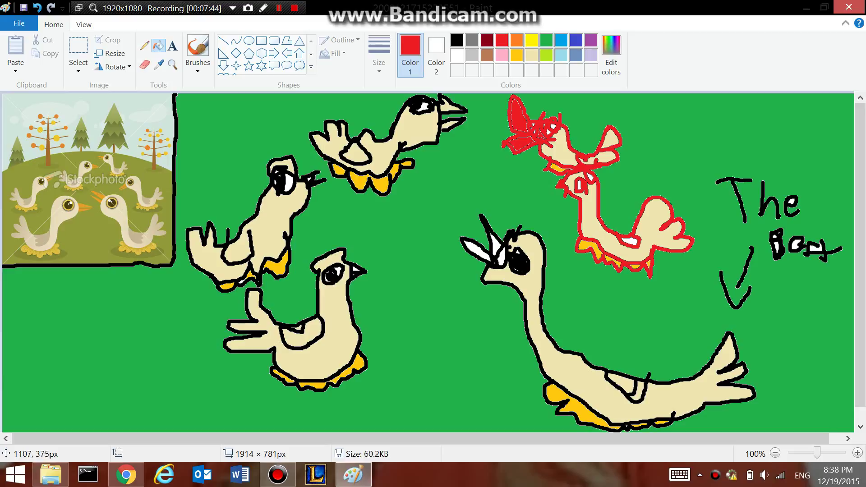
pyautogui.moveTo(498, 244)
pyautogui.mouseDown()
pyautogui.moveTo(493, 254)
pyautogui.moveTo(503, 265)
pyautogui.moveTo(502, 253)
pyautogui.mouseUp()
# - Fill sections of the large duck's beak and the lowest right-facing duck's beak with orange, undoing accidental recolouring of the large duck's outline
pyautogui.click(517, 41)
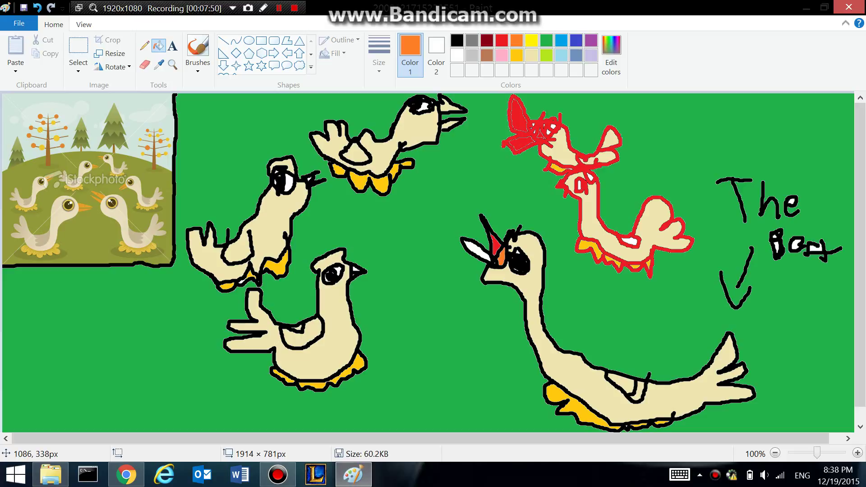
pyautogui.click(492, 245)
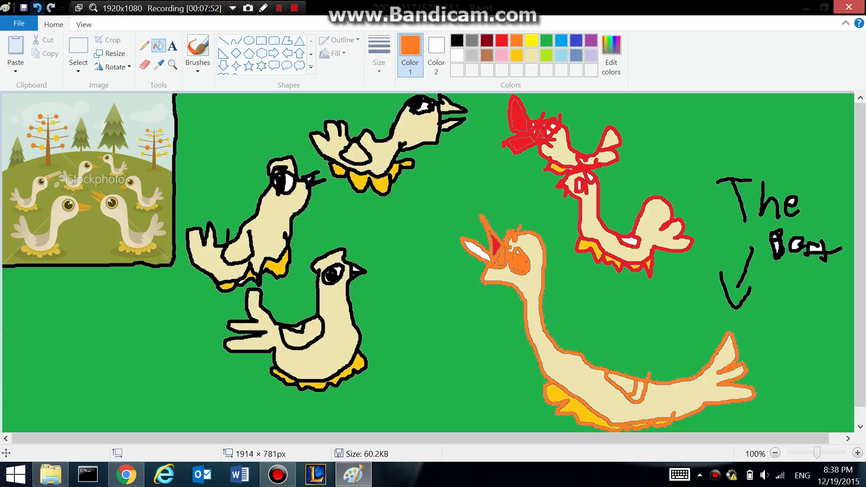
pyautogui.click(37, 7)
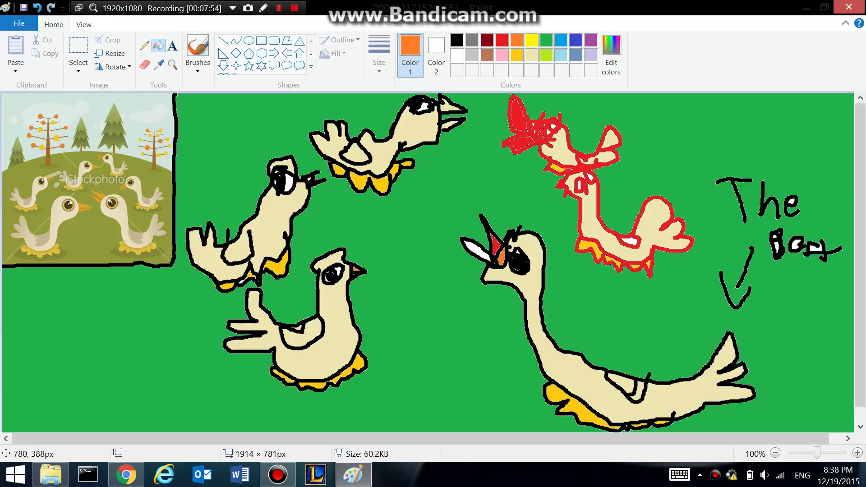
pyautogui.click(360, 271)
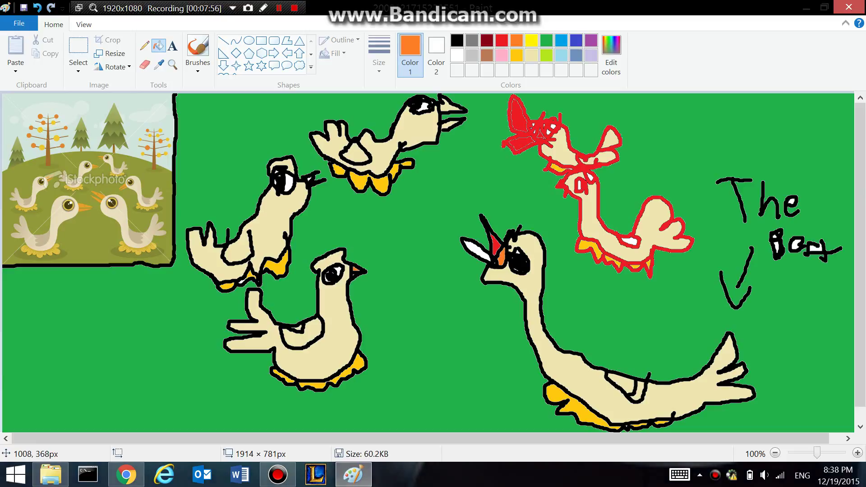
pyautogui.click(472, 248)
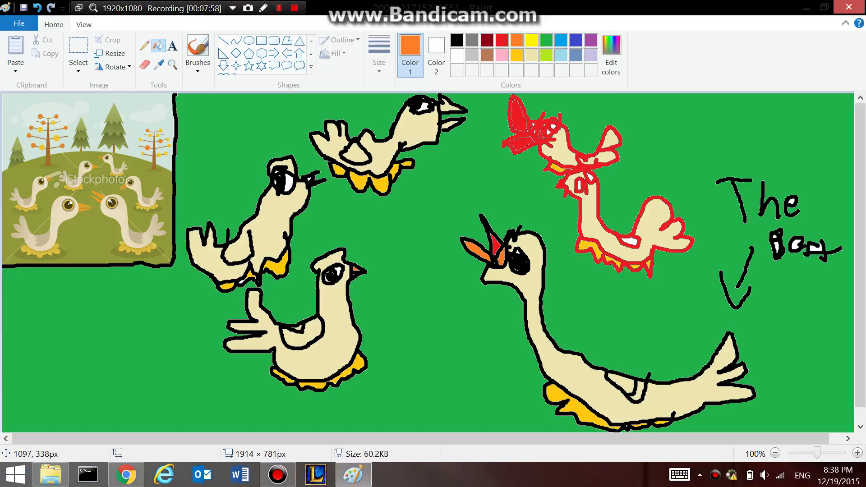
pyautogui.click(491, 243)
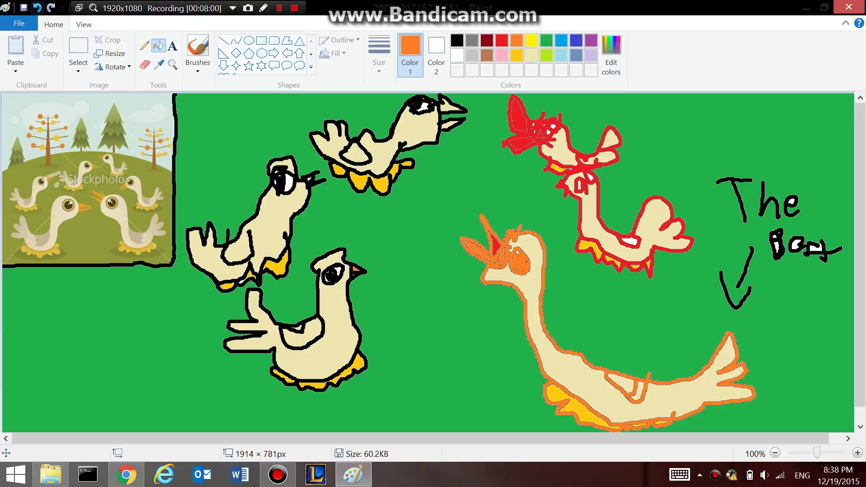
pyautogui.click(37, 7)
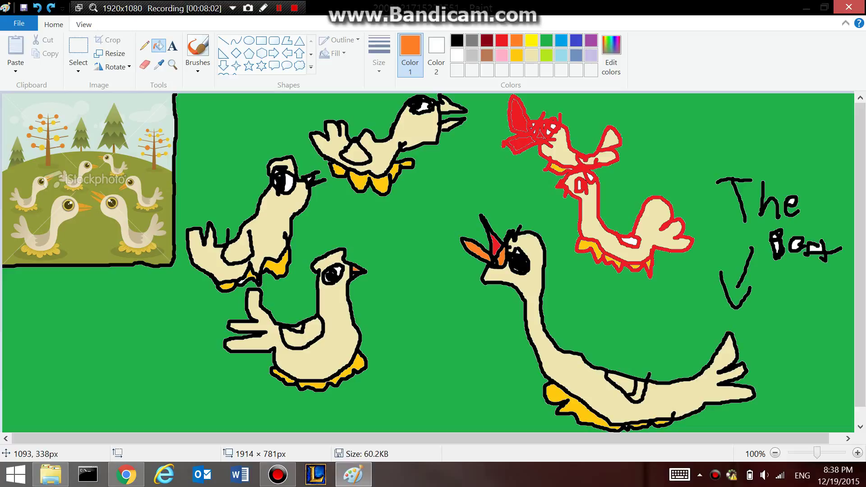
# - Recolour the outline of the two smaller left-facing ducks and the red beak of the uppermost one with orange
pyautogui.click(615, 232)
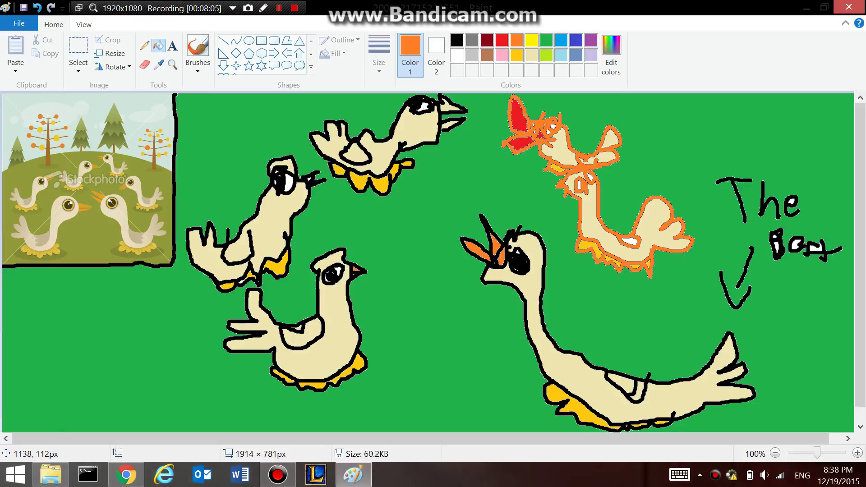
pyautogui.click(514, 139)
pyautogui.click(519, 117)
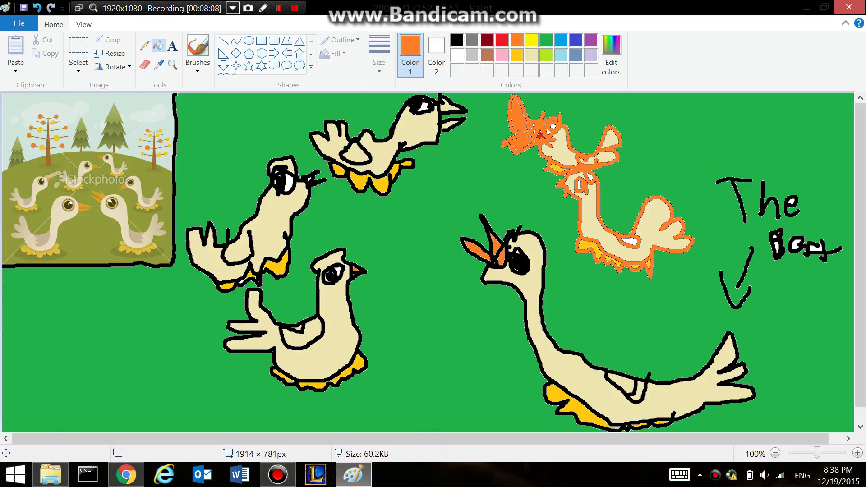
# - Handwrite the score 9/10 as a white fraction with the Eraser below the reference picture
pyautogui.click(145, 64)
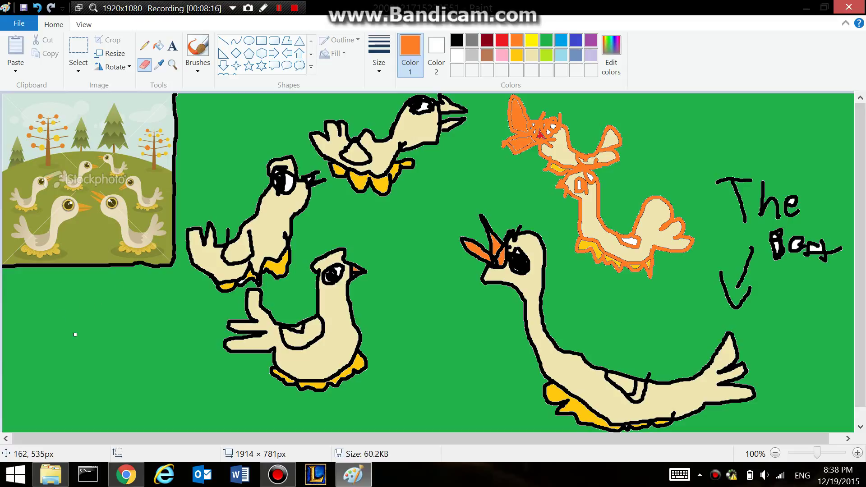
pyautogui.moveTo(79, 294); pyautogui.dragTo(83, 327)
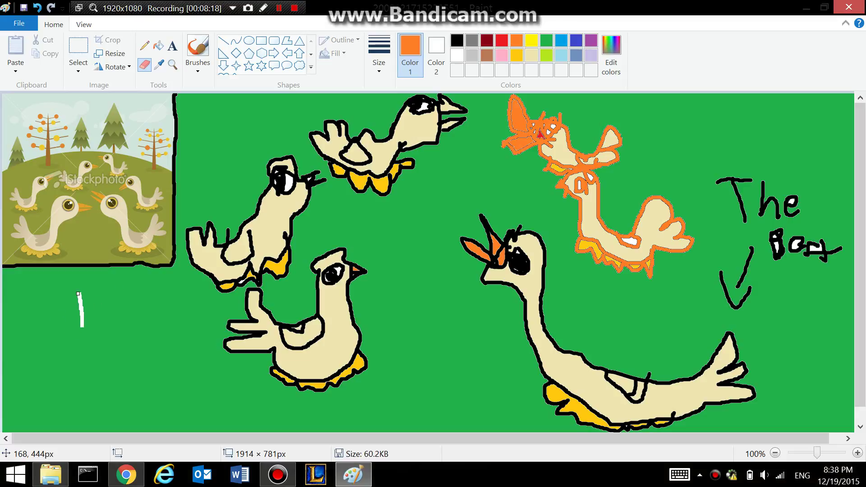
pyautogui.moveTo(82, 294)
pyautogui.mouseDown()
pyautogui.moveTo(64, 292)
pyautogui.moveTo(80, 304)
pyautogui.mouseUp()
pyautogui.moveTo(57, 331)
pyautogui.mouseDown()
pyautogui.moveTo(98, 333)
pyautogui.moveTo(67, 350)
pyautogui.moveTo(93, 341)
pyautogui.moveTo(99, 354)
pyautogui.moveTo(86, 357)
pyautogui.moveTo(81, 337)
pyautogui.mouseUp()
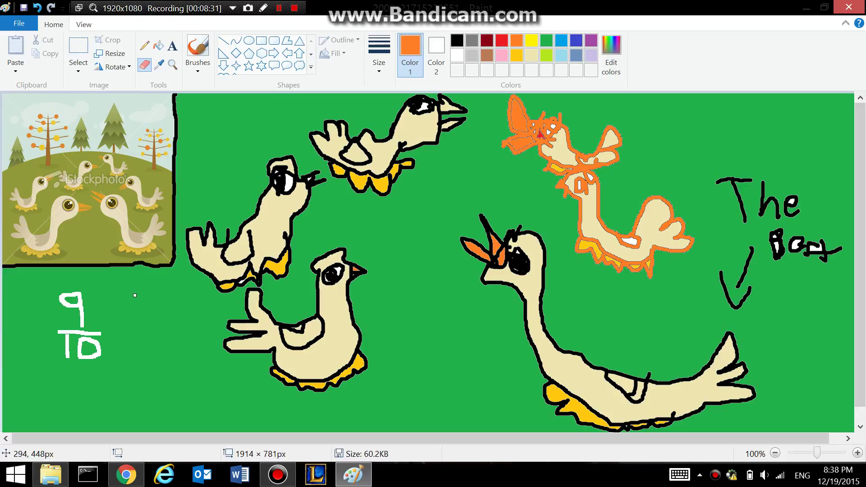
# - Handwrite a second white fraction, 4 over 10 with "+1" beside the 4, next to the 9/10 score
pyautogui.moveTo(133, 293)
pyautogui.mouseDown()
pyautogui.moveTo(134, 318)
pyautogui.moveTo(158, 303)
pyautogui.moveTo(158, 289)
pyautogui.moveTo(161, 342)
pyautogui.moveTo(126, 351)
pyautogui.moveTo(177, 350)
pyautogui.mouseUp()
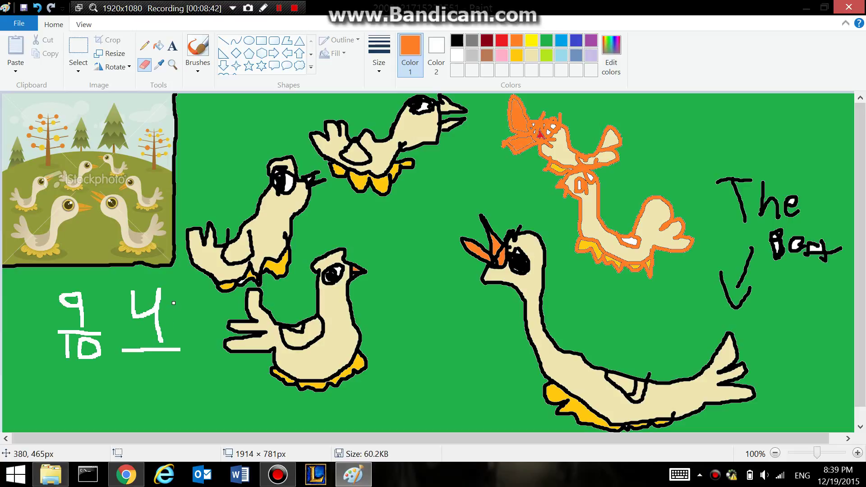
pyautogui.moveTo(173, 304); pyautogui.dragTo(192, 308)
pyautogui.moveTo(143, 362)
pyautogui.mouseDown()
pyautogui.moveTo(149, 384)
pyautogui.moveTo(173, 381)
pyautogui.moveTo(161, 374)
pyautogui.moveTo(178, 357)
pyautogui.moveTo(172, 375)
pyautogui.mouseUp()
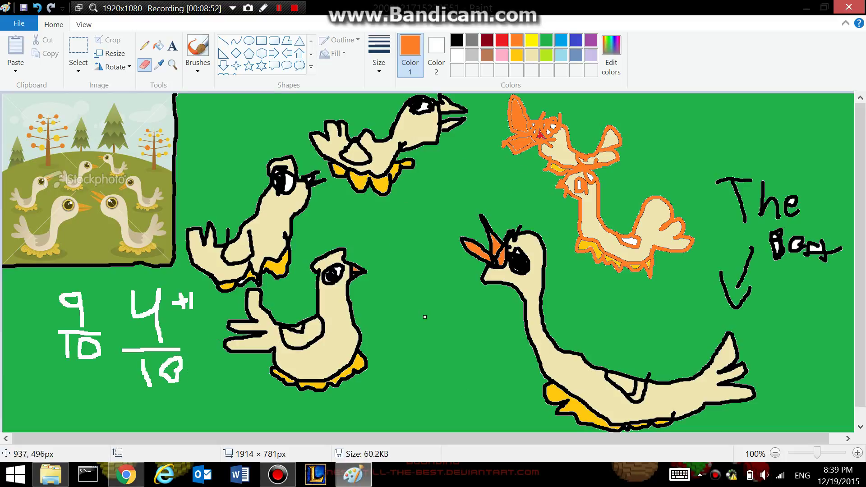
# - Handwrite a large white question mark over 10 between the lowest right-facing duck and the large duck
pyautogui.moveTo(418, 302)
pyautogui.mouseDown()
pyautogui.moveTo(424, 232)
pyautogui.moveTo(436, 225)
pyautogui.moveTo(407, 224)
pyautogui.moveTo(363, 248)
pyautogui.mouseUp()
pyautogui.moveTo(406, 345); pyautogui.dragTo(462, 319)
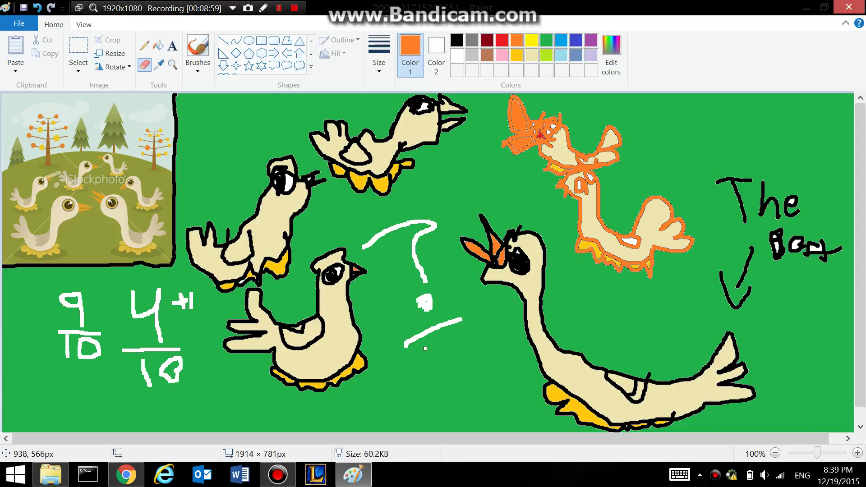
pyautogui.moveTo(426, 348)
pyautogui.mouseDown()
pyautogui.moveTo(440, 373)
pyautogui.moveTo(459, 364)
pyautogui.moveTo(451, 341)
pyautogui.moveTo(465, 356)
pyautogui.mouseUp()
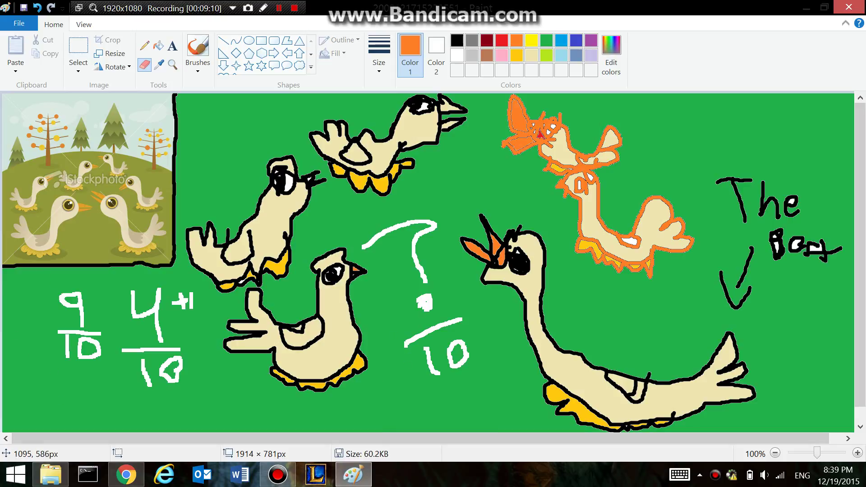
# - Handwrite "for" and the recipient's name in white above the large duck's back, scribbling over the last letter
pyautogui.moveTo(577, 326)
pyautogui.mouseDown()
pyautogui.moveTo(580, 289)
pyautogui.moveTo(593, 283)
pyautogui.moveTo(578, 302)
pyautogui.moveTo(619, 322)
pyautogui.moveTo(622, 298)
pyautogui.moveTo(634, 315)
pyautogui.moveTo(640, 306)
pyautogui.moveTo(644, 322)
pyautogui.moveTo(666, 307)
pyautogui.moveTo(667, 319)
pyautogui.moveTo(675, 318)
pyautogui.moveTo(670, 307)
pyautogui.moveTo(682, 321)
pyautogui.moveTo(697, 307)
pyautogui.moveTo(711, 321)
pyautogui.moveTo(717, 309)
pyautogui.moveTo(751, 330)
pyautogui.mouseUp()
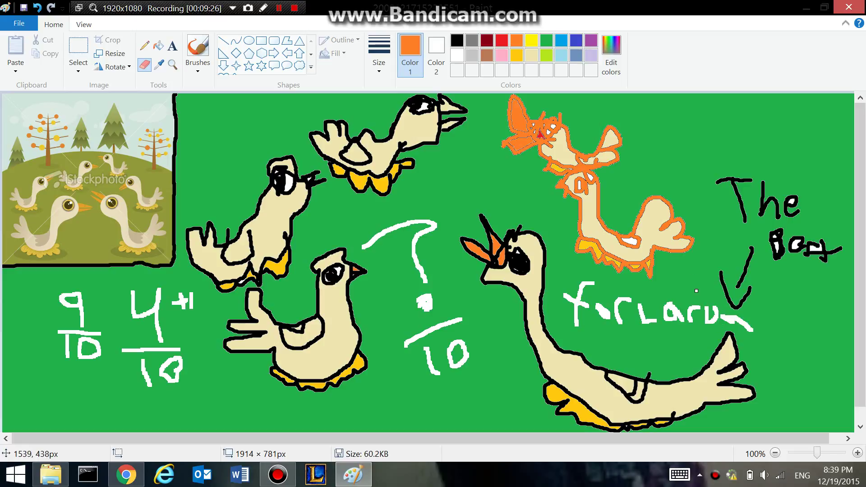
pyautogui.moveTo(721, 312)
pyautogui.mouseDown()
pyautogui.moveTo(739, 313)
pyautogui.moveTo(727, 307)
pyautogui.mouseUp()
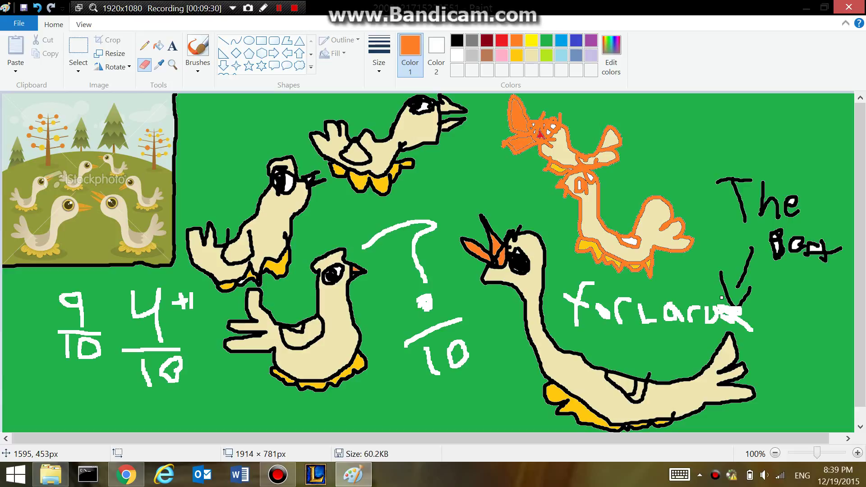